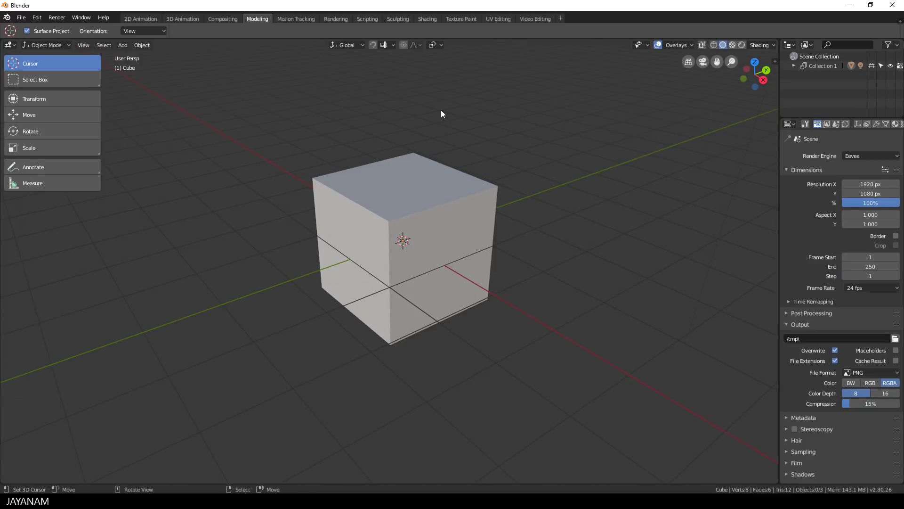
Open the Sculpting workspace and append the A| Orb brushes from the Brush collection of OrbBrushes.blend.
left_click(397, 20)
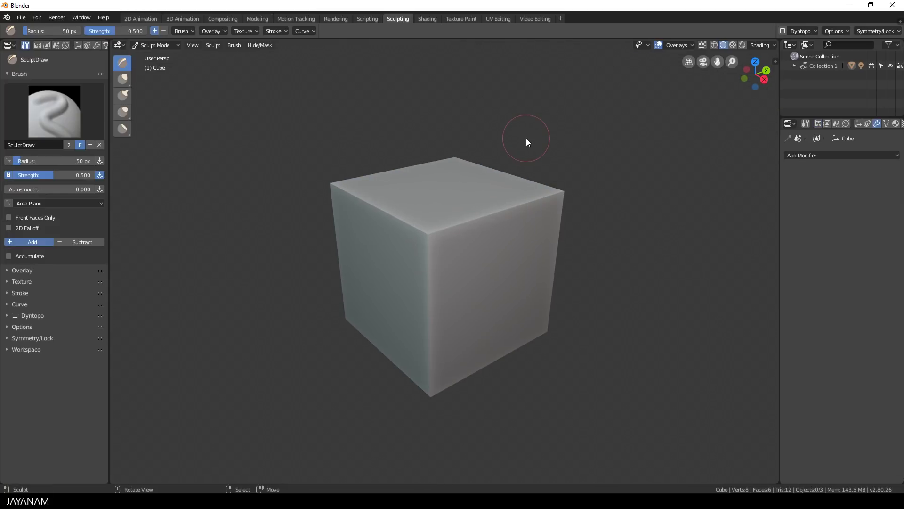
left_click(22, 19)
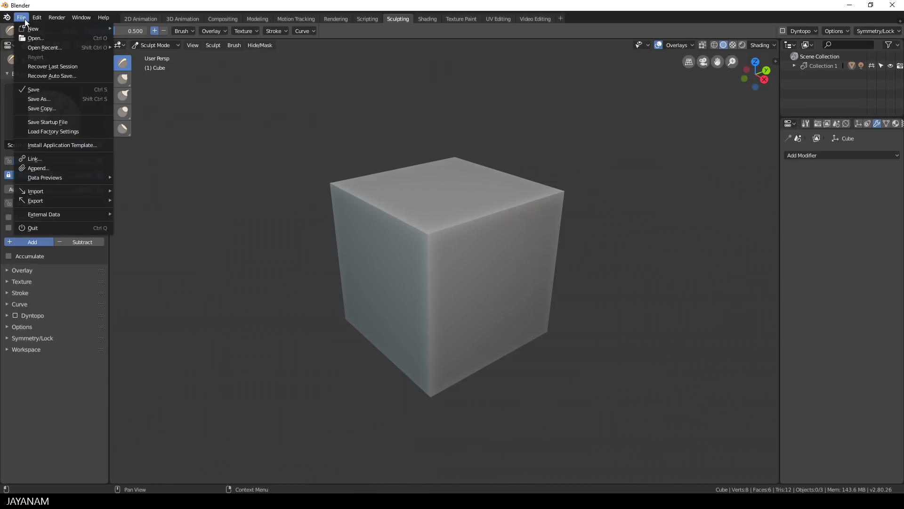
left_click(60, 168)
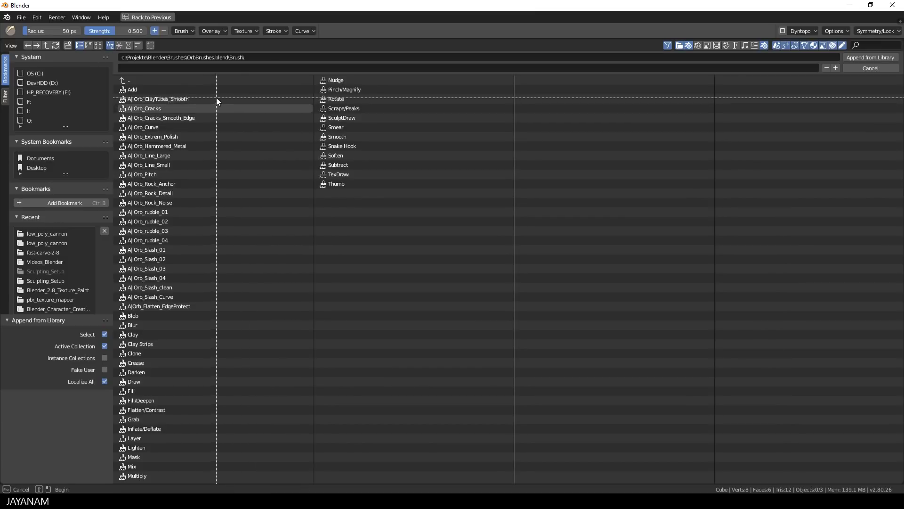
mouse_move(216, 98)
left_mouse_down()
mouse_move(125, 161)
mouse_move(139, 289)
mouse_move(128, 307)
left_mouse_up()
key("Return")
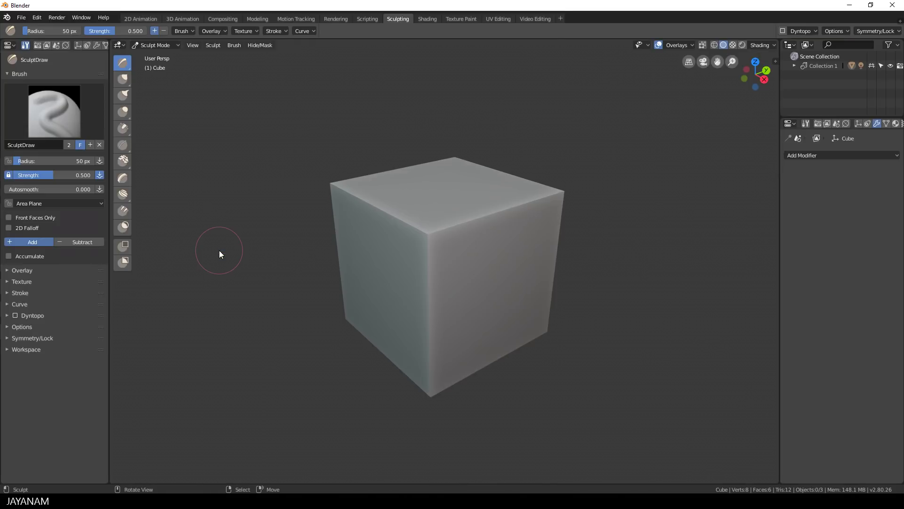
Filter the available sculpt brushes by "A|" to review the appended Orb brushes.
left_click(64, 126)
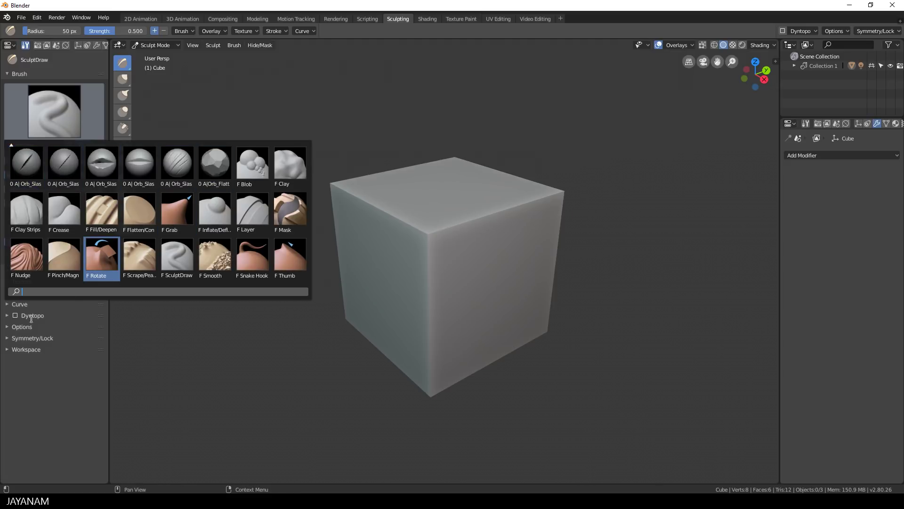
type("A")
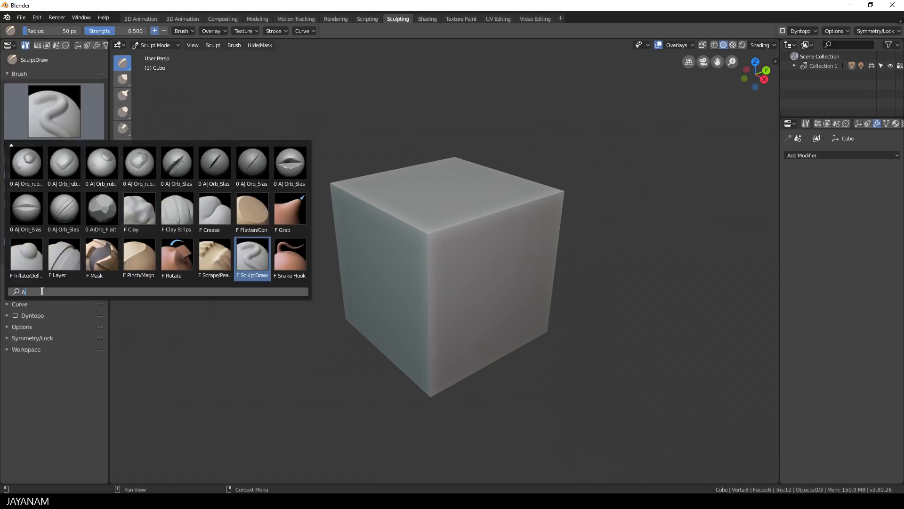
type("|")
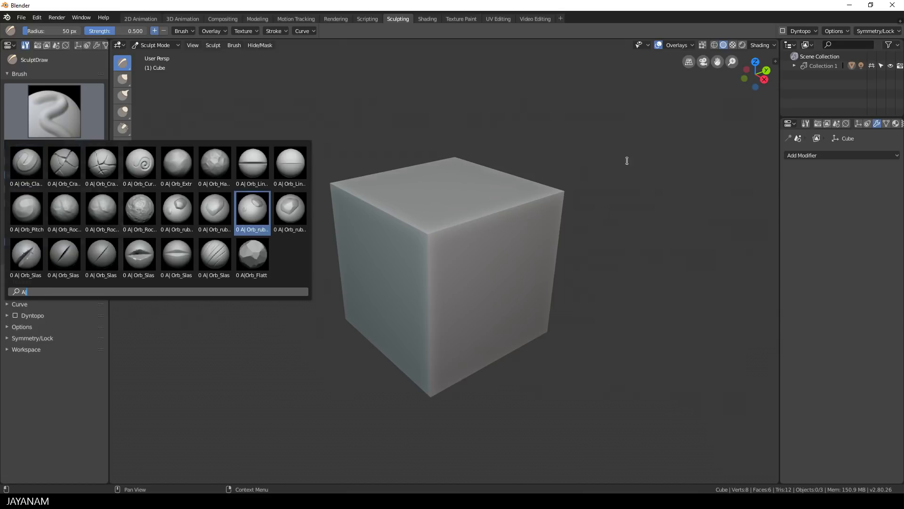
left_click(609, 175)
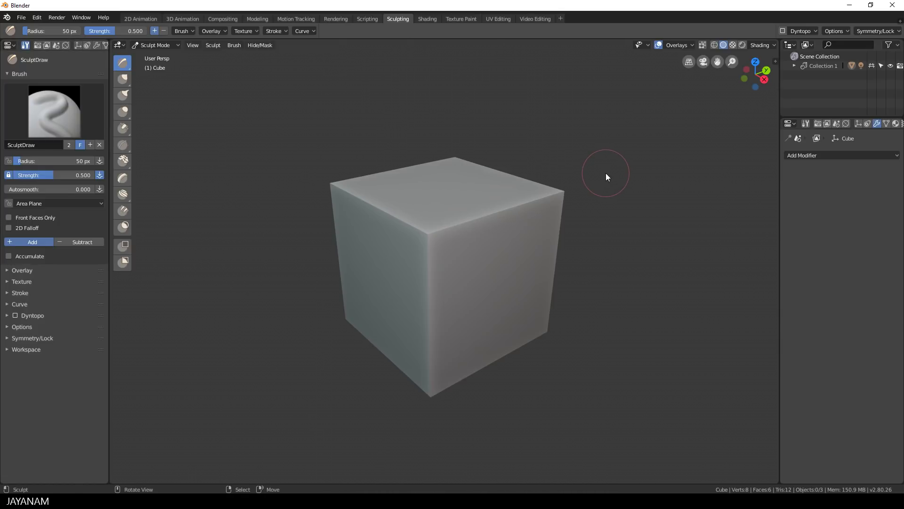
Subdivide the whole cube once in Edit Mode in the Modeling workspace.
key("Tab")
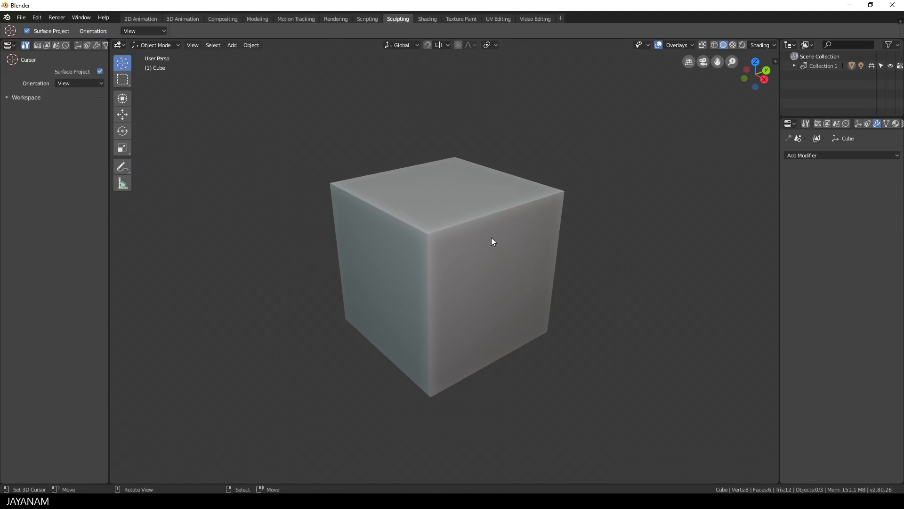
left_click(262, 20)
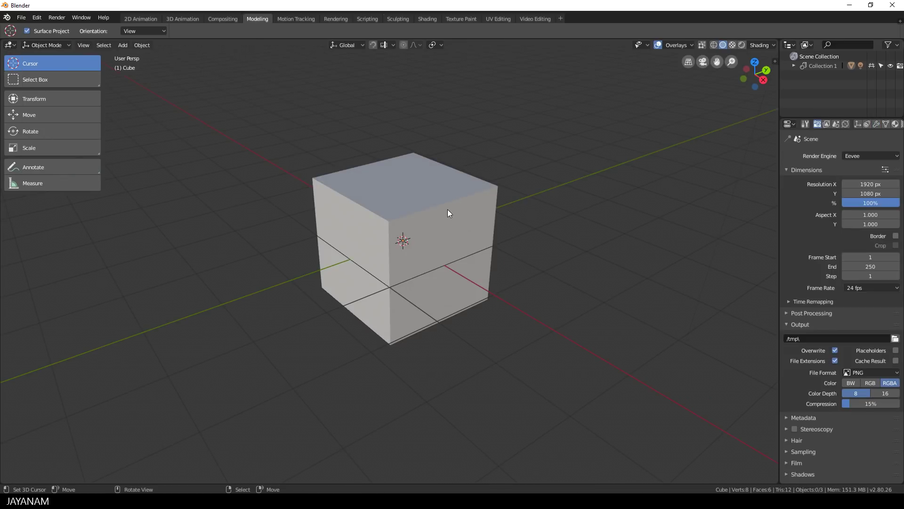
key("ctrl+Tab")
left_click(521, 211)
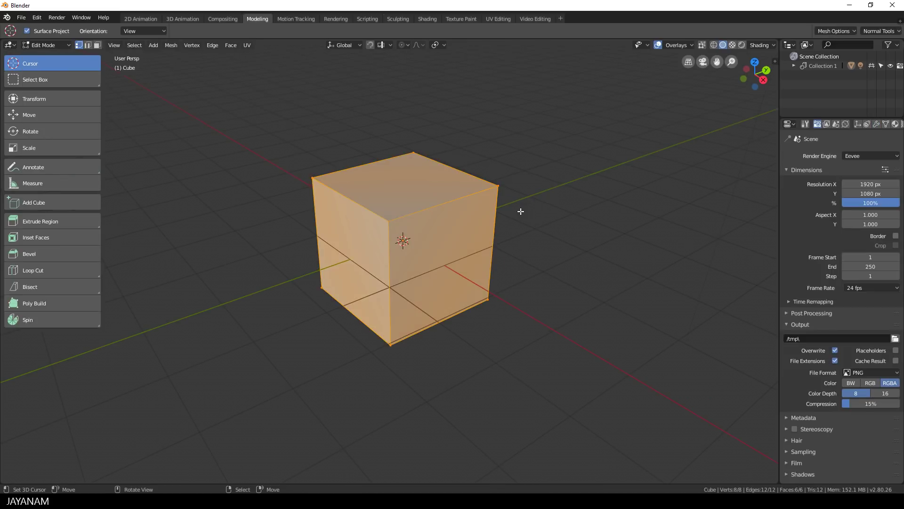
right_click(520, 212)
left_click(521, 211)
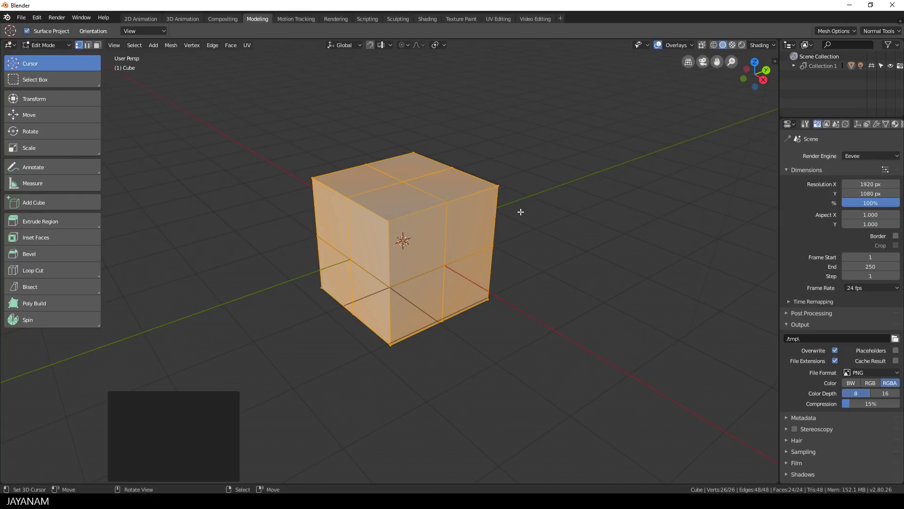
Return to sculpting the cube and choose the Grab brush with a radius of 221 px.
key("ctrl+Tab")
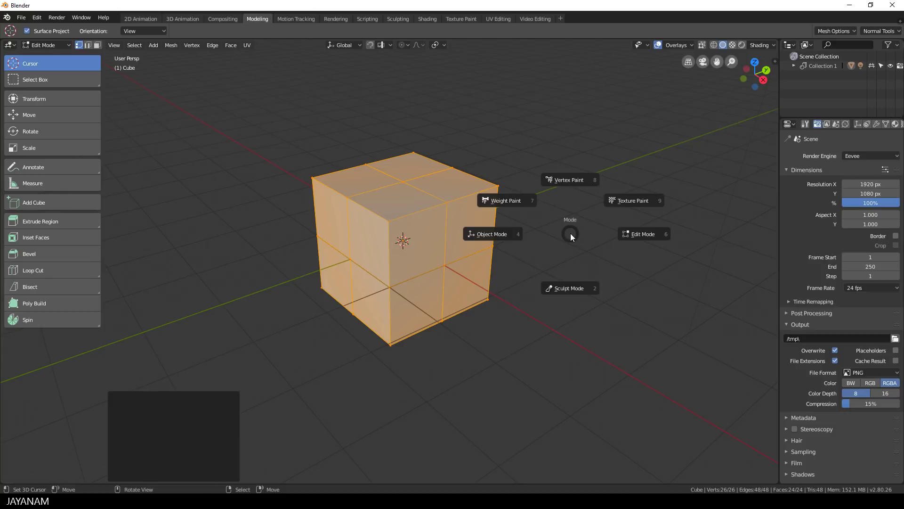
left_click(721, 270)
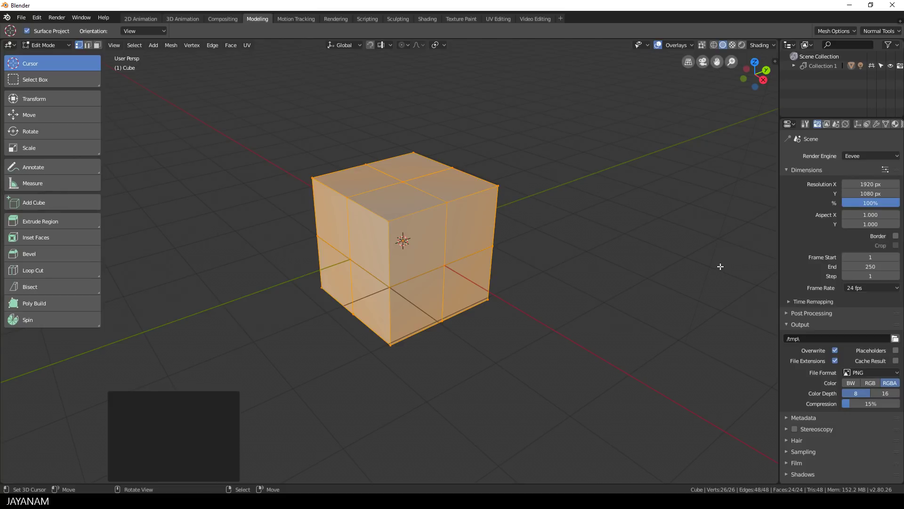
left_click(398, 18)
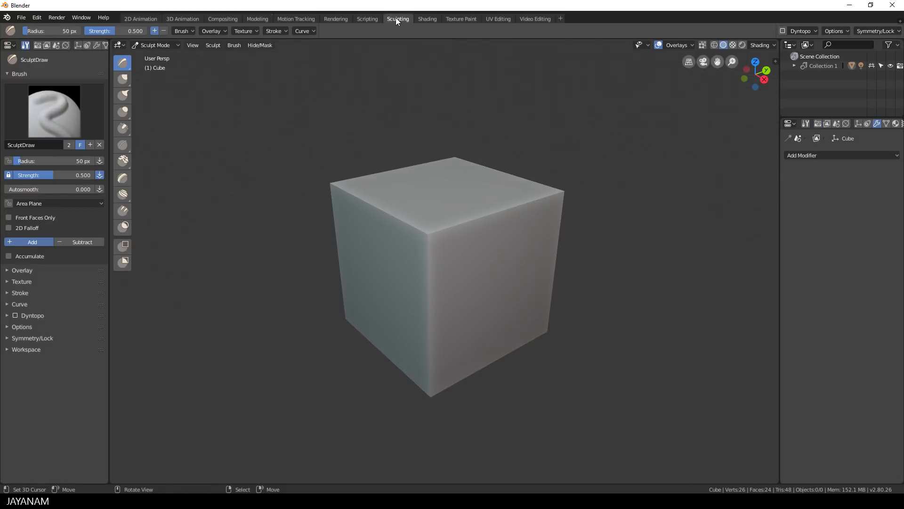
left_click(53, 125)
left_click(176, 211)
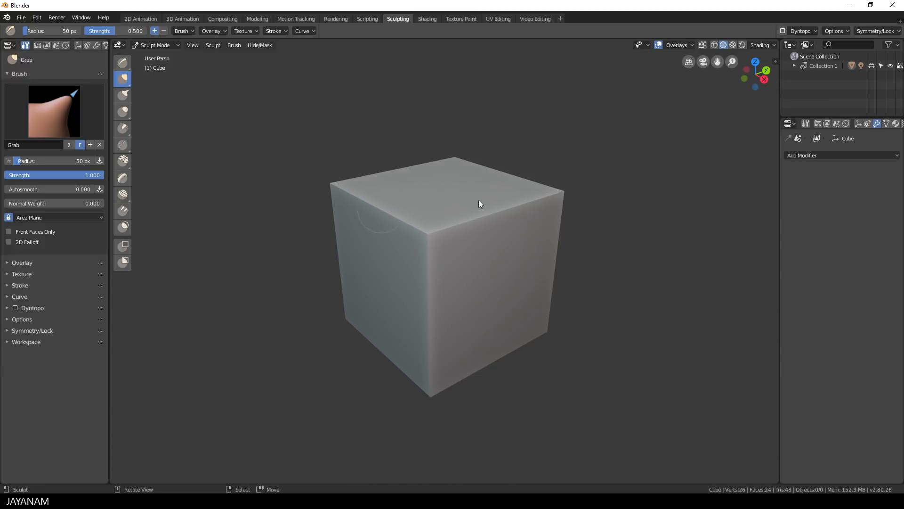
key("f")
left_click(475, 243)
Pull an upper corner of the cube inward and tuck its bottom corners in with the Grab brush to start a rock shape.
mouse_move(471, 227)
left_mouse_down()
mouse_move(436, 171)
mouse_move(385, 178)
mouse_move(391, 169)
left_mouse_up()
mouse_move(507, 354)
middle_mouse_down()
mouse_move(539, 245)
mouse_move(499, 250)
middle_mouse_up()
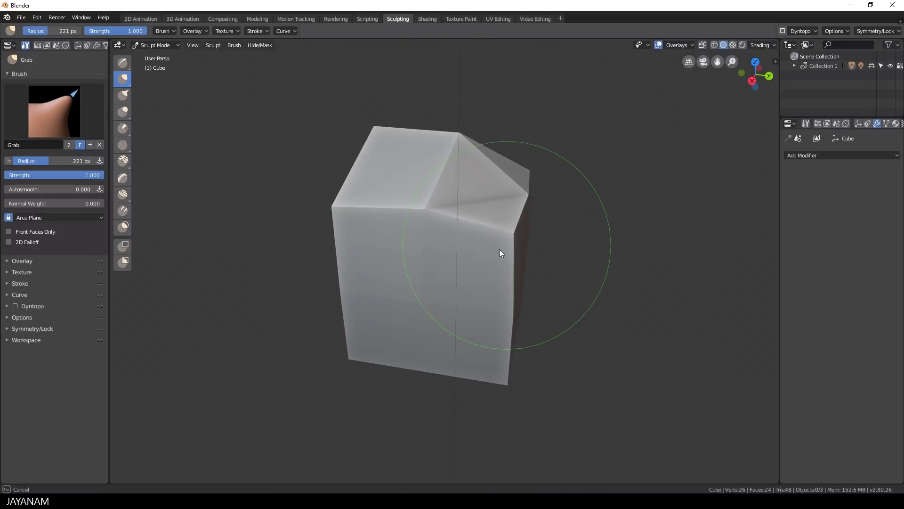
left_click_drag(361, 364, 380, 357)
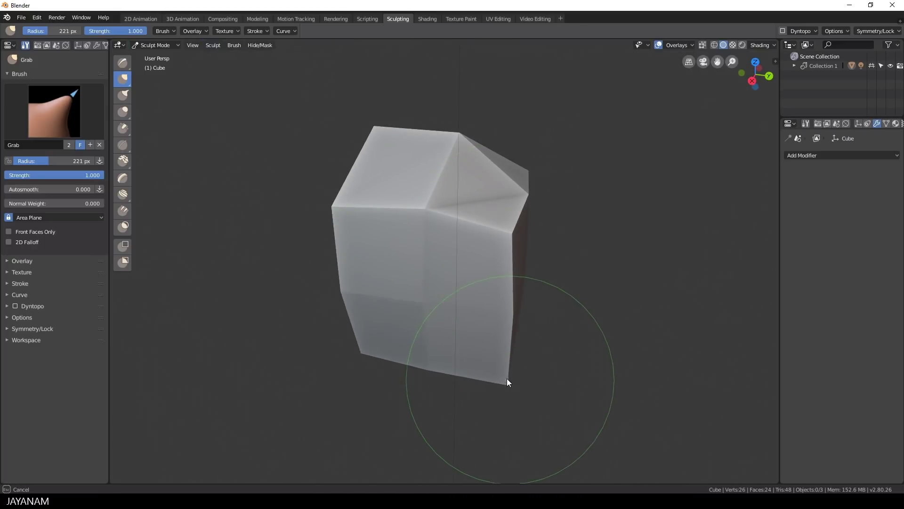
left_click_drag(510, 379, 492, 373)
middle_click_drag(513, 344, 441, 321)
left_click_drag(540, 357, 518, 349)
middle_click_drag(519, 348, 551, 354)
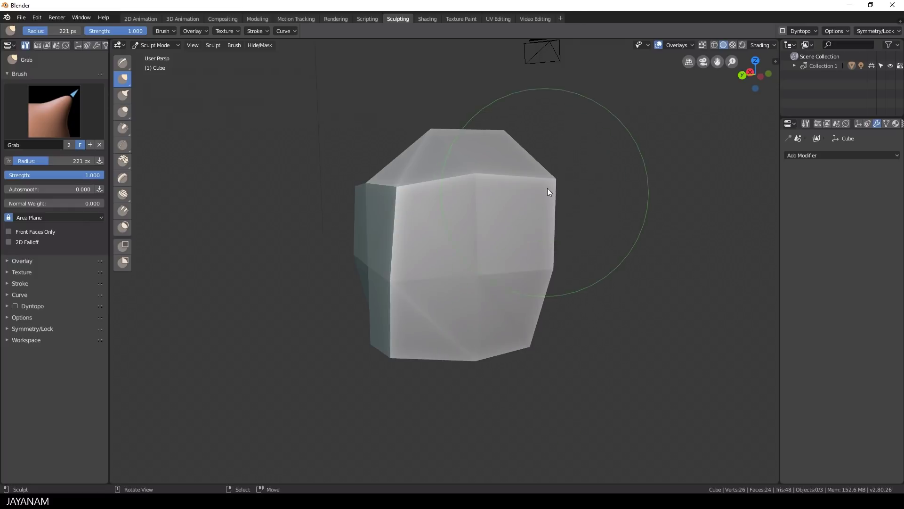
Stretch the top of the block into a blunt peak and adjust the side corners around it with the Grab brush.
mouse_move(368, 192)
middle_mouse_down()
mouse_move(426, 232)
mouse_move(424, 142)
mouse_move(432, 161)
middle_mouse_up()
mouse_move(348, 223)
middle_mouse_down()
mouse_move(372, 219)
mouse_move(406, 153)
middle_mouse_up()
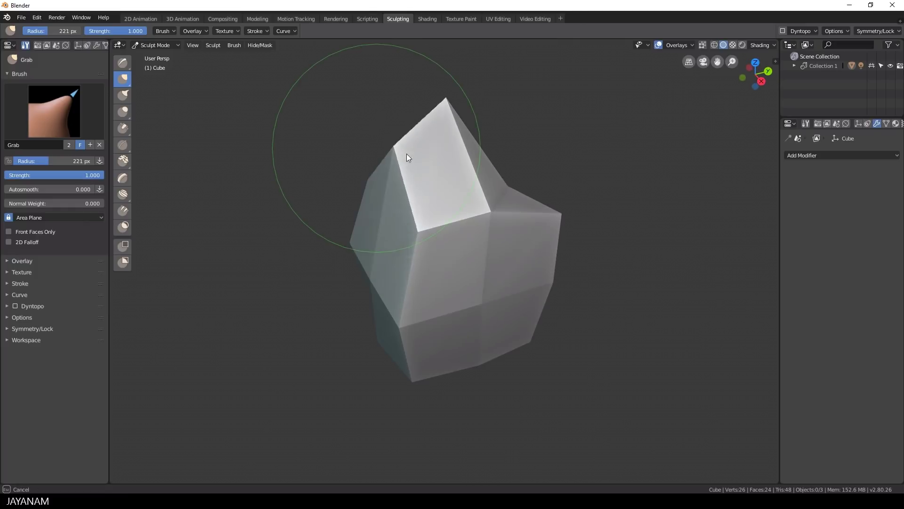
mouse_move(457, 172)
middle_mouse_down()
mouse_move(421, 362)
mouse_move(471, 349)
mouse_move(499, 358)
mouse_move(346, 285)
mouse_move(406, 297)
mouse_move(338, 219)
mouse_move(450, 245)
mouse_move(365, 234)
middle_mouse_up()
left_click_drag(365, 234, 382, 263)
mouse_move(382, 264)
middle_mouse_down()
mouse_move(474, 252)
mouse_move(425, 245)
middle_mouse_up()
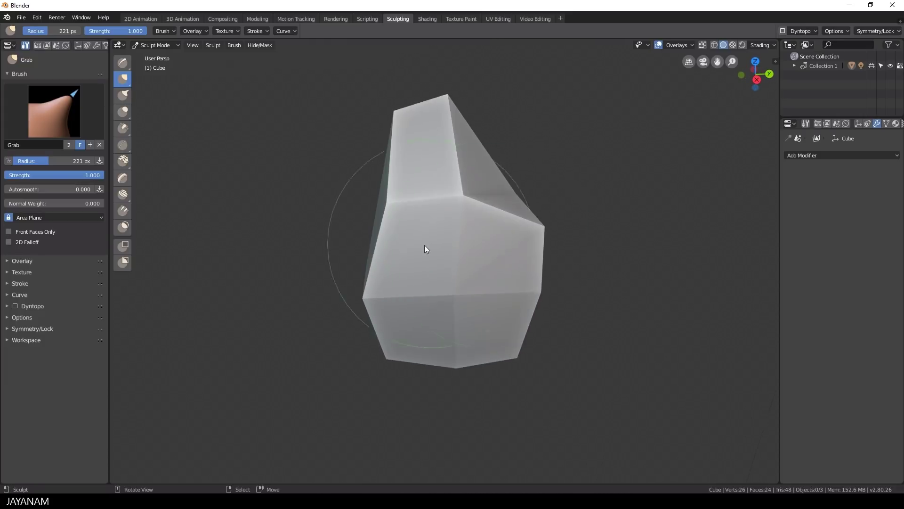
left_click_drag(441, 107, 451, 141)
mouse_move(397, 200)
middle_mouse_down()
mouse_move(427, 225)
mouse_move(419, 236)
middle_mouse_up()
left_click_drag(379, 287, 365, 285)
middle_click_drag(365, 289, 537, 268)
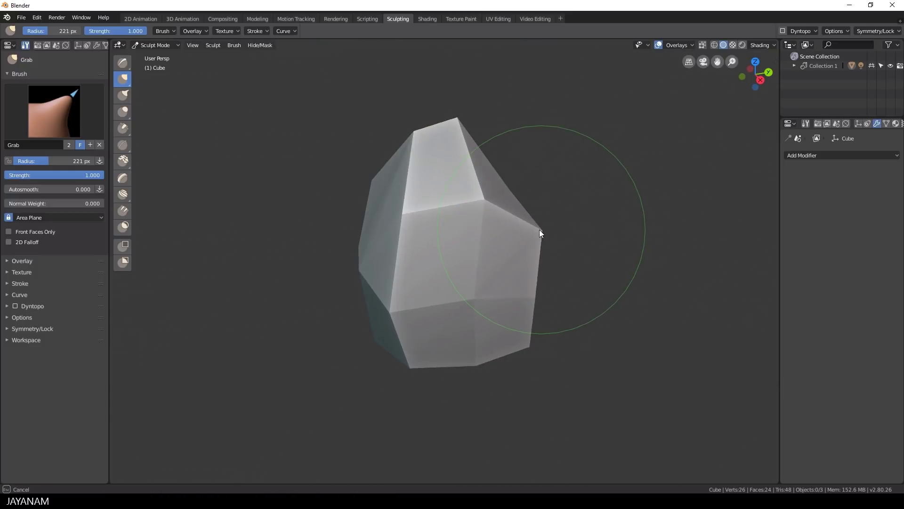
Refine the rock silhouette with the Grab brush, pulling in the remaining side and bottom corners and narrowing the tip.
middle_click_drag(520, 347, 391, 321)
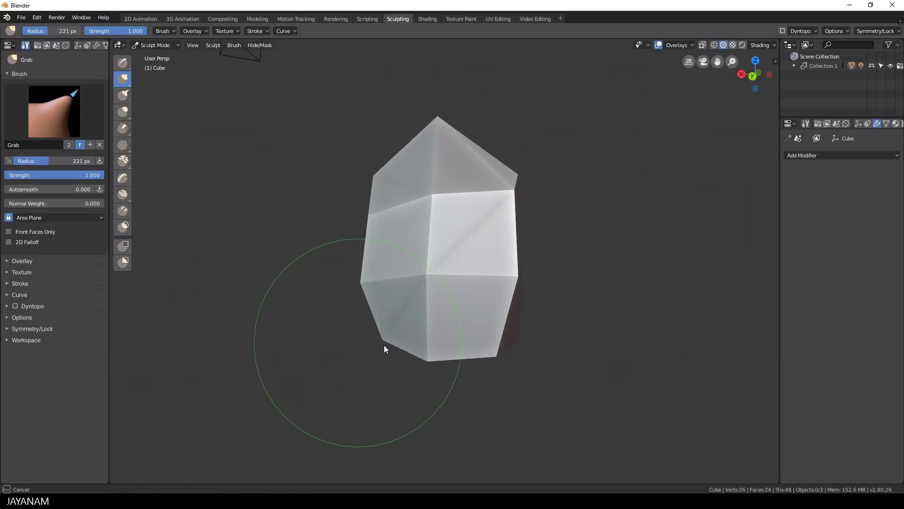
middle_click_drag(514, 277, 435, 353)
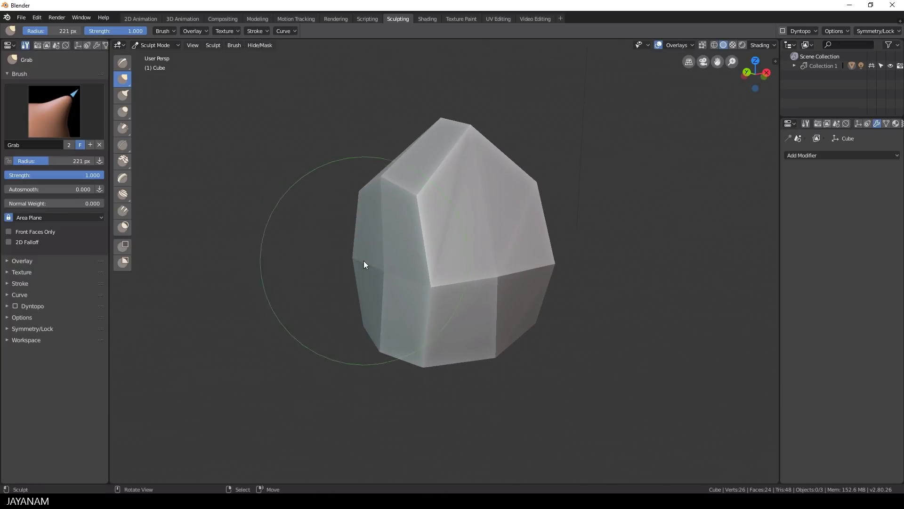
middle_click_drag(472, 295, 348, 297)
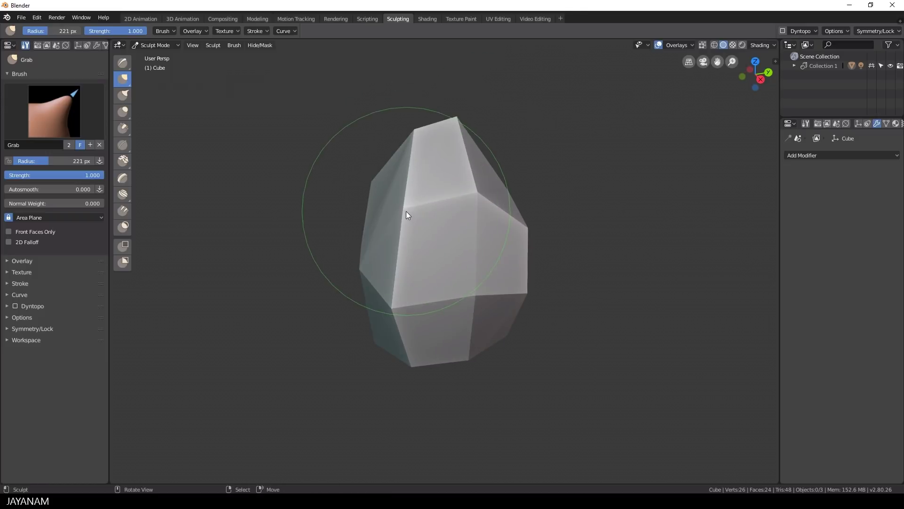
scroll(541, 229, "down", 2)
middle_click_drag(540, 230, 420, 219)
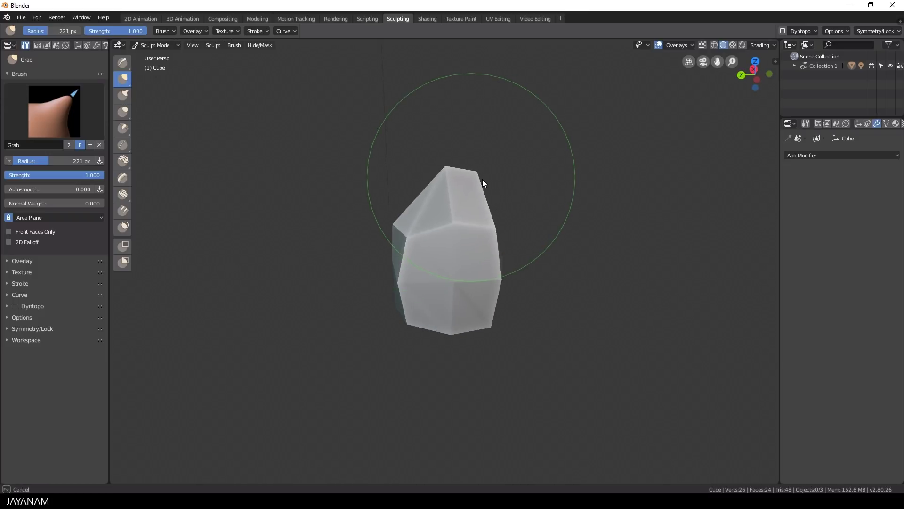
mouse_move(474, 245)
middle_mouse_down()
mouse_move(432, 291)
mouse_move(448, 264)
middle_mouse_up()
scroll(479, 189, "up", 2)
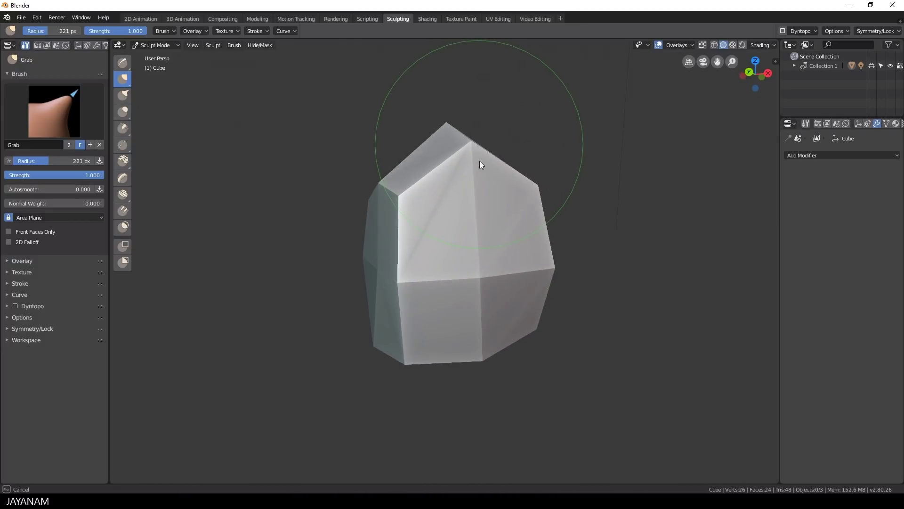
scroll(545, 289, "down", 3)
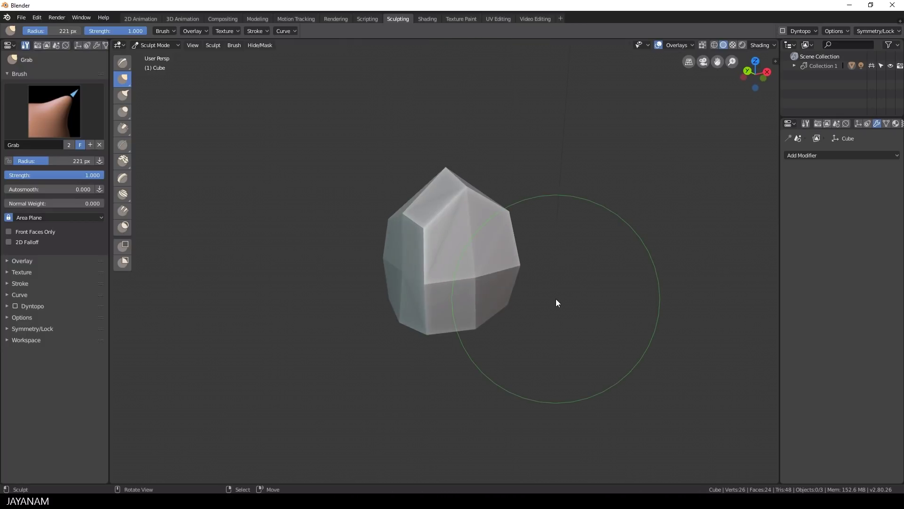
Select the A|Orb_Flatten_EdgeProtect brush and enable Dyntopo with Constant Detail at a resolution of 100.
left_click(49, 107)
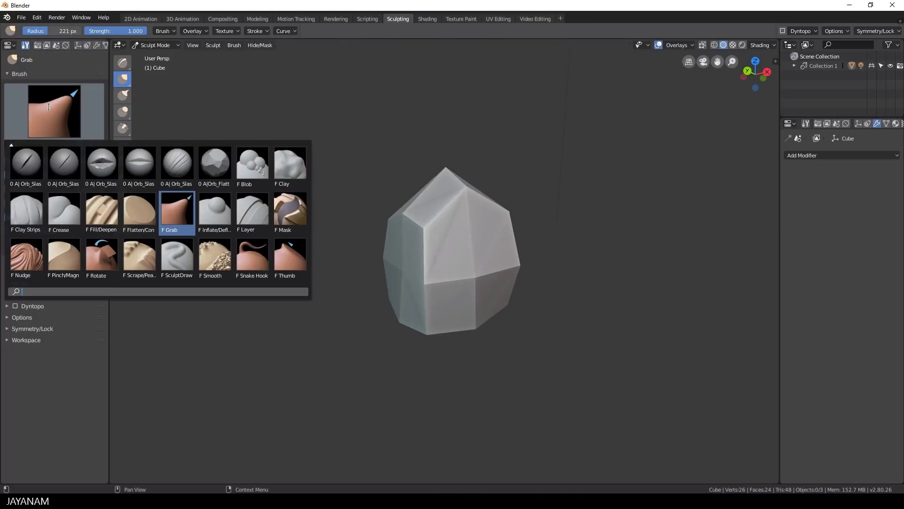
left_click(217, 165)
left_click(783, 31)
left_click(800, 31)
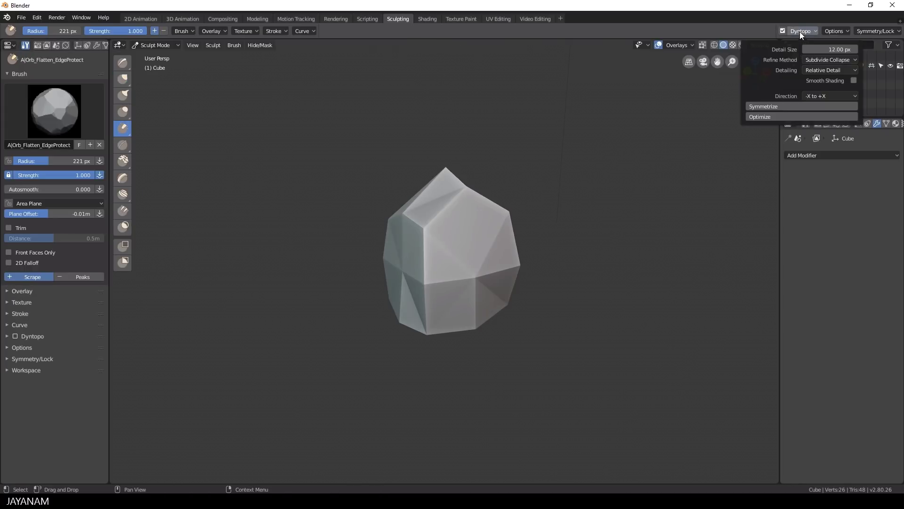
left_click(833, 70)
left_click(817, 84)
left_click(824, 49)
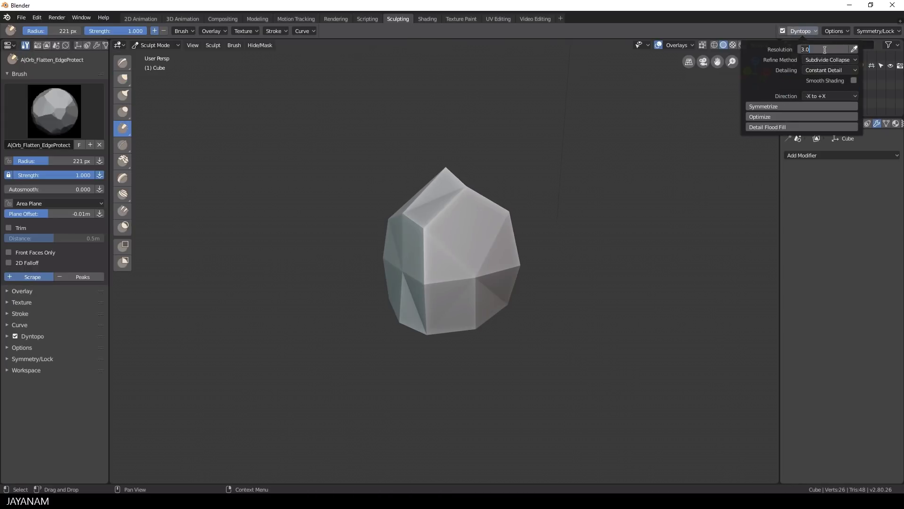
type("100")
key("Return")
Set the flatten brush radius to 48 px and scrape one side of the rock up towards the peak.
mouse_move(629, 251)
middle_mouse_down()
mouse_move(602, 268)
mouse_move(523, 276)
middle_mouse_up()
scroll(464, 265, "up", 3)
key("f")
left_click(381, 262)
middle_click_drag(380, 262, 510, 253)
left_click_drag(441, 312, 444, 229)
mouse_move(443, 228)
middle_mouse_down()
mouse_move(459, 254)
mouse_move(459, 170)
middle_mouse_up()
mouse_move(459, 170)
left_mouse_down()
mouse_move(448, 176)
mouse_move(468, 156)
mouse_move(464, 224)
mouse_move(479, 157)
left_mouse_up()
Flatten the ridges running down from the peak on the adjoining upper faces of the rock.
middle_click_drag(479, 157, 429, 197)
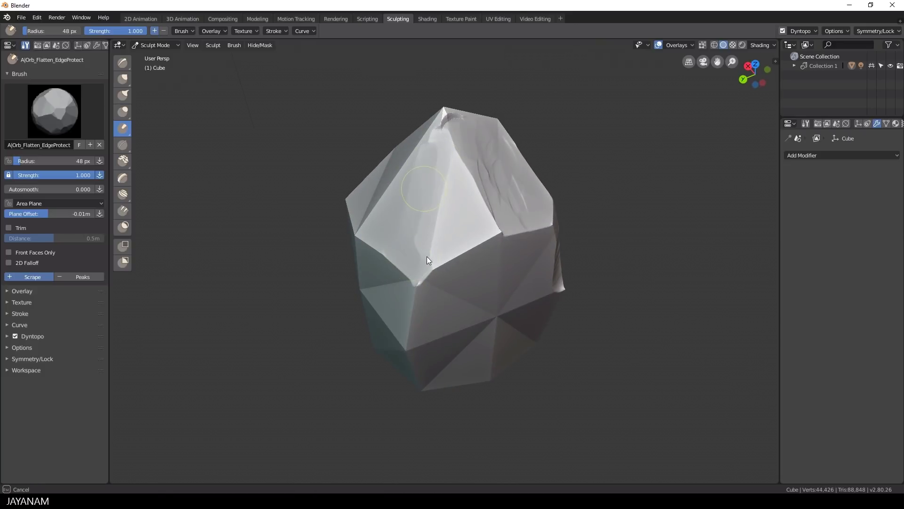
left_click_drag(426, 257, 428, 259)
middle_click_drag(428, 260, 583, 249)
mouse_move(416, 247)
left_mouse_down()
mouse_move(404, 226)
mouse_move(411, 207)
left_mouse_up()
left_click_drag(427, 134, 428, 235)
left_click_drag(441, 120, 466, 254)
middle_click_drag(464, 254, 583, 245)
Set the flatten brush radius to 88 px and bevel the vertical edge running from the peak down the rock's side.
key("f")
left_click(432, 223)
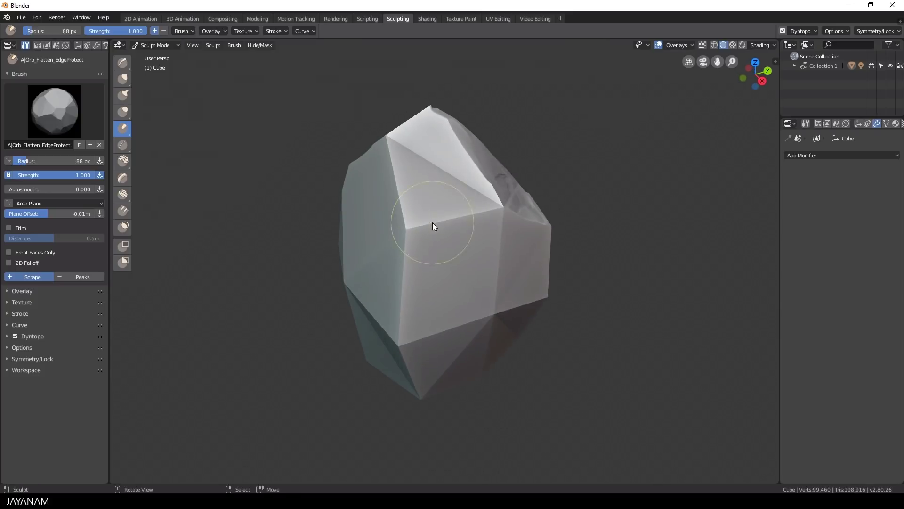
mouse_move(432, 222)
left_mouse_down()
mouse_move(416, 207)
mouse_move(408, 299)
left_mouse_up()
middle_click_drag(408, 299, 439, 244)
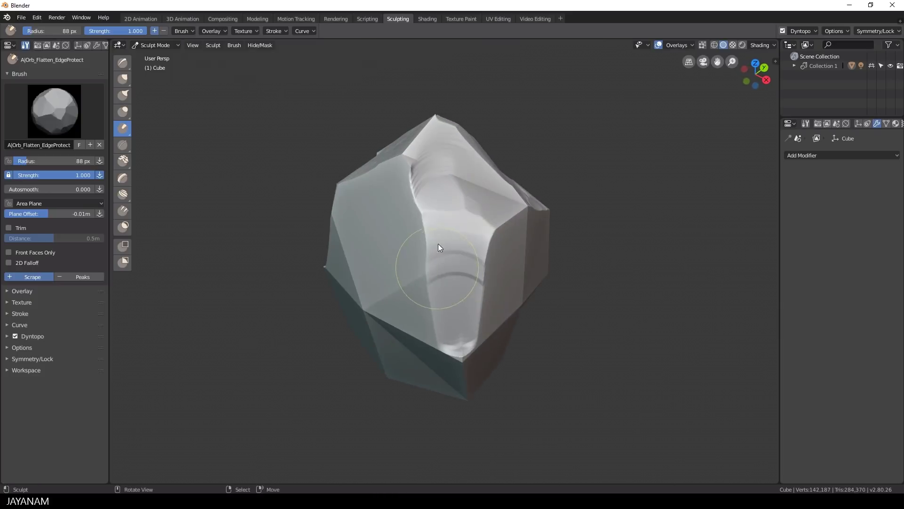
mouse_move(438, 244)
left_mouse_down()
mouse_move(443, 170)
mouse_move(414, 153)
left_mouse_up()
Flatten the adjoining upper faces below the peak and their side ridges, working around the rock.
middle_click_drag(415, 154, 500, 146)
mouse_move(445, 136)
left_mouse_down()
mouse_move(354, 270)
mouse_move(436, 276)
left_mouse_up()
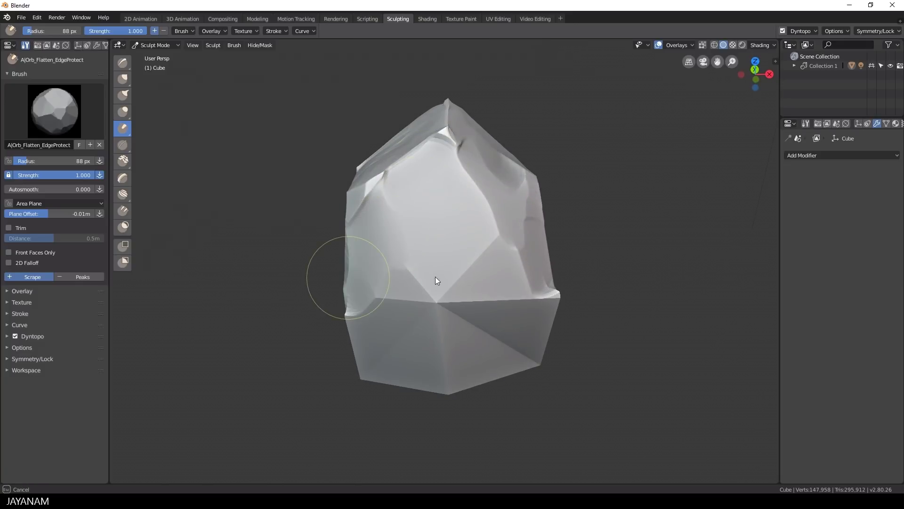
mouse_move(436, 277)
middle_mouse_down()
mouse_move(426, 277)
mouse_move(453, 274)
middle_mouse_up()
mouse_move(368, 235)
left_mouse_down()
mouse_move(418, 185)
mouse_move(376, 203)
left_mouse_up()
middle_click_drag(401, 206, 518, 189)
left_click_drag(513, 178, 436, 268)
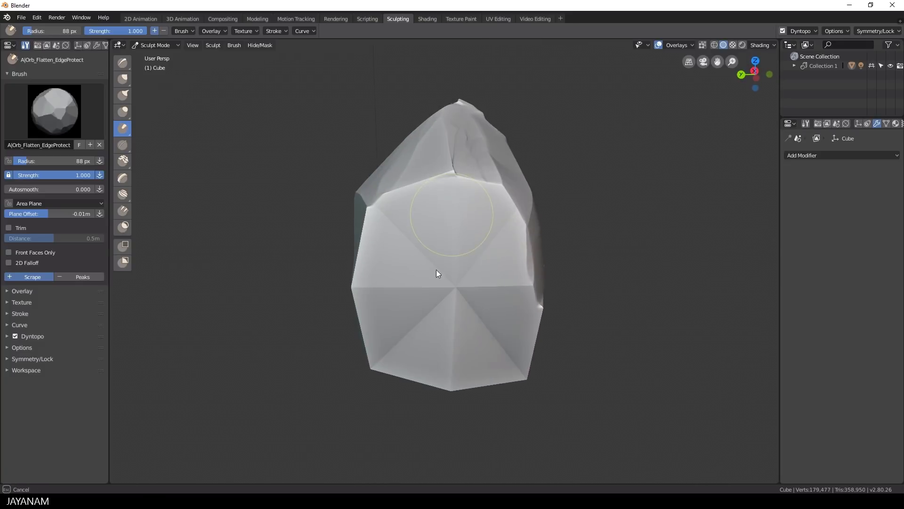
Scrape away the creases across the middle of the broad side face.
middle_click_drag(438, 274, 495, 276)
mouse_move(495, 277)
left_mouse_down()
mouse_move(400, 330)
mouse_move(398, 256)
mouse_move(424, 237)
mouse_move(446, 249)
left_mouse_up()
middle_click_drag(452, 257, 376, 254)
mouse_move(485, 221)
left_mouse_down()
mouse_move(487, 238)
mouse_move(477, 245)
left_mouse_up()
middle_click_drag(477, 245, 457, 247)
scroll(454, 247, "up", 2)
mouse_move(444, 248)
left_mouse_down()
mouse_move(404, 246)
mouse_move(446, 235)
mouse_move(441, 196)
mouse_move(424, 250)
mouse_move(404, 255)
mouse_move(427, 250)
left_mouse_up()
scroll(404, 254, "down", 2)
Flatten the upper shoulder of the rock and scrape down the neighbouring side edge.
scroll(418, 231, "up", 3)
mouse_move(416, 225)
middle_mouse_down()
mouse_move(542, 225)
mouse_move(470, 189)
middle_mouse_up()
scroll(538, 245, "down", 1)
left_click_drag(469, 189, 417, 147)
middle_click_drag(377, 212, 466, 200)
scroll(452, 200, "up", 2)
left_click_drag(325, 188, 327, 306)
Bevel the protruding lower corner and the vertical edge rising from it with the flatten brush.
mouse_move(359, 264)
middle_mouse_down()
mouse_move(471, 225)
mouse_move(424, 189)
middle_mouse_up()
left_click_drag(334, 277, 514, 304)
middle_click_drag(514, 283, 452, 278)
mouse_move(591, 358)
left_mouse_down()
mouse_move(526, 315)
mouse_move(495, 220)
left_mouse_up()
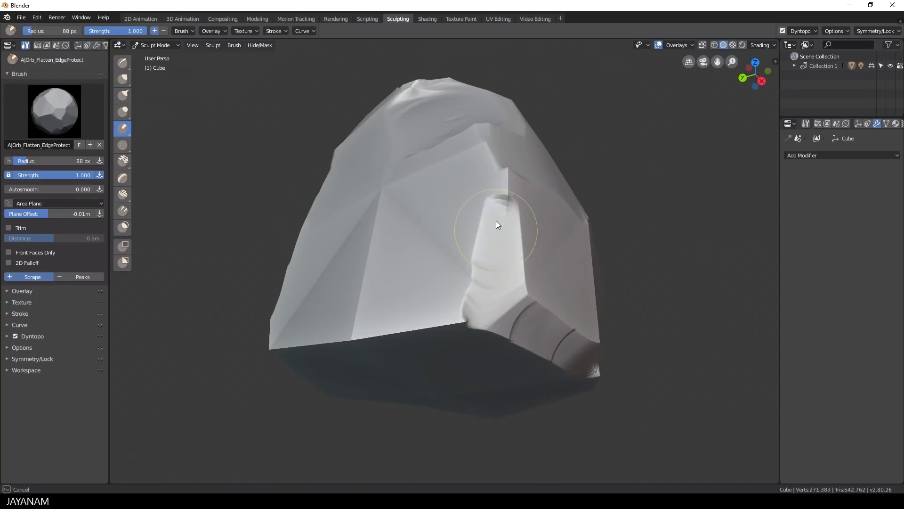
middle_click_drag(496, 221, 466, 293)
left_click_drag(465, 292, 581, 313)
middle_click_drag(581, 312, 450, 355)
left_click_drag(450, 356, 464, 221)
Scrape across the next lower side faces and flatten the vertical edge where they meet.
mouse_move(464, 254)
middle_mouse_down()
mouse_move(525, 235)
mouse_move(526, 207)
middle_mouse_up()
mouse_move(442, 256)
left_mouse_down()
mouse_move(546, 284)
mouse_move(599, 311)
left_mouse_up()
middle_click_drag(633, 332, 574, 342)
mouse_move(574, 342)
left_mouse_down()
mouse_move(503, 289)
mouse_move(509, 310)
left_mouse_up()
middle_click_drag(509, 310, 518, 350)
left_click_drag(518, 350, 503, 226)
Scrape the vertical ridge along the lower half of the rock into a flat bevel.
middle_click_drag(504, 226, 438, 193)
mouse_move(439, 193)
left_mouse_down()
mouse_move(443, 363)
mouse_move(509, 202)
mouse_move(456, 351)
mouse_move(515, 299)
mouse_move(461, 376)
mouse_move(468, 309)
mouse_move(484, 367)
left_mouse_up()
mouse_move(484, 367)
middle_mouse_down()
mouse_move(526, 324)
mouse_move(413, 287)
middle_mouse_up()
mouse_move(419, 264)
left_mouse_down()
mouse_move(429, 359)
mouse_move(447, 366)
left_mouse_up()
left_click_drag(445, 311, 441, 249)
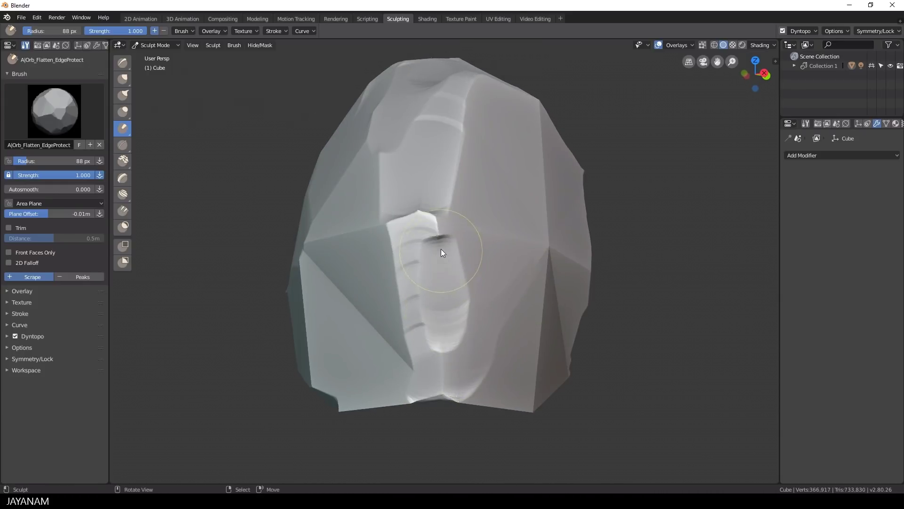
middle_click_drag(425, 310, 409, 317)
mouse_move(409, 317)
left_mouse_down()
mouse_move(449, 366)
mouse_move(480, 286)
mouse_move(494, 304)
left_mouse_up()
Flatten the outer side edge and scrape up the vertical edge beneath the rounded upper facet.
middle_click_drag(542, 315, 528, 293)
scroll(528, 293, "up", 2)
mouse_move(634, 236)
left_mouse_down()
mouse_move(613, 247)
mouse_move(607, 266)
left_mouse_up()
scroll(608, 271, "down", 1)
middle_click_drag(320, 306, 406, 320)
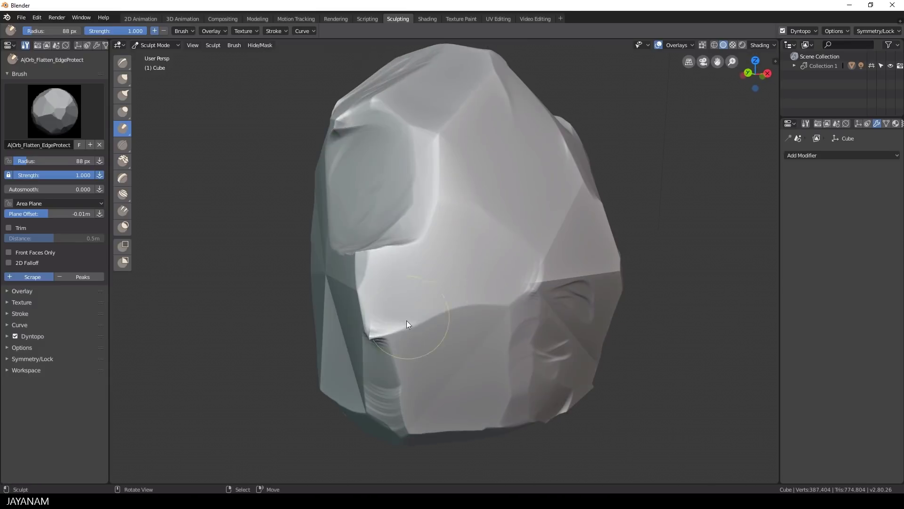
left_click_drag(383, 346, 371, 270)
Bevel the next side edge upward and flatten the horizontal ridge at the rock's mid-height.
scroll(370, 278, "down", 2)
mouse_move(351, 320)
middle_mouse_down()
mouse_move(382, 330)
mouse_move(420, 320)
middle_mouse_up()
scroll(420, 321, "up", 2)
left_click_drag(411, 356, 449, 207)
middle_click_drag(475, 265, 430, 310)
mouse_move(430, 310)
left_mouse_down()
mouse_move(408, 301)
mouse_move(424, 328)
left_mouse_up()
middle_click_drag(341, 348, 355, 326)
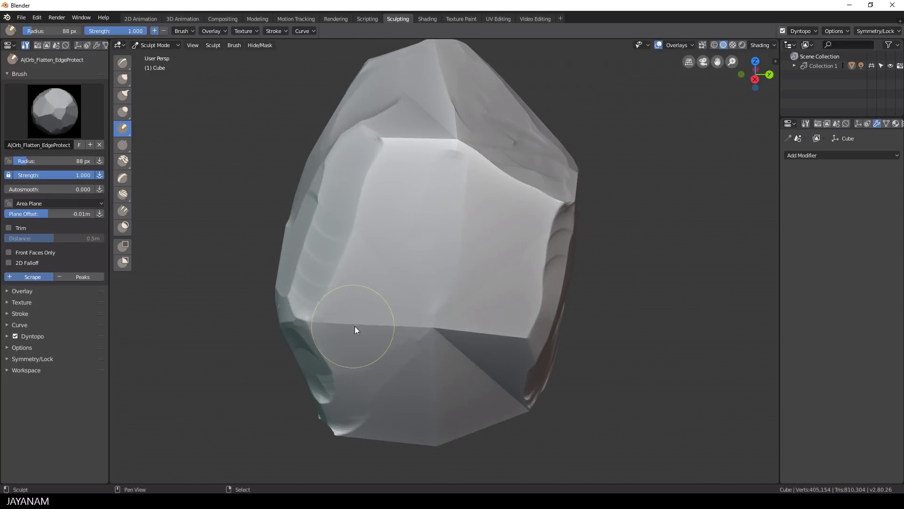
mouse_move(356, 325)
left_mouse_down()
mouse_move(509, 329)
mouse_move(409, 308)
left_mouse_up()
Bevel the sharp corner and rim below the creased, sloping upper face.
scroll(443, 279, "down", 3)
middle_click_drag(443, 279, 411, 307)
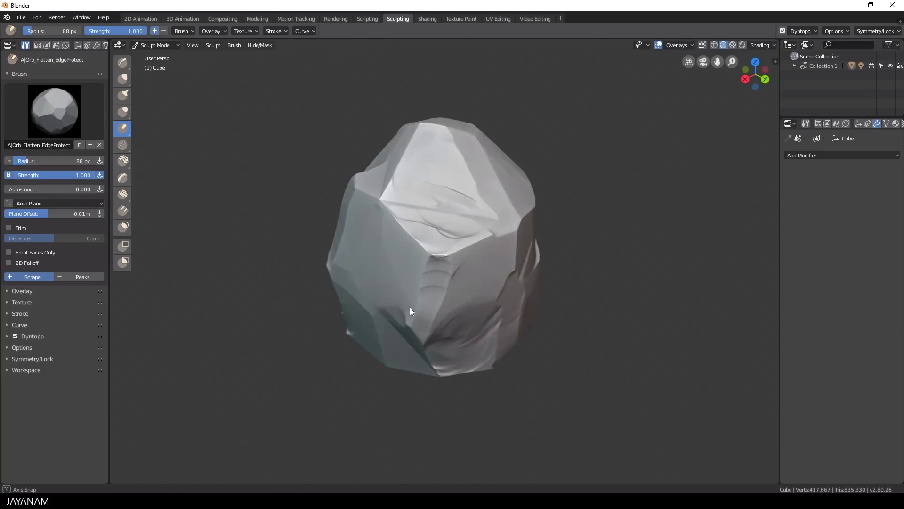
scroll(411, 306, "up", 2)
left_click_drag(430, 275, 381, 231)
scroll(367, 218, "up", 1)
left_click_drag(345, 205, 396, 232)
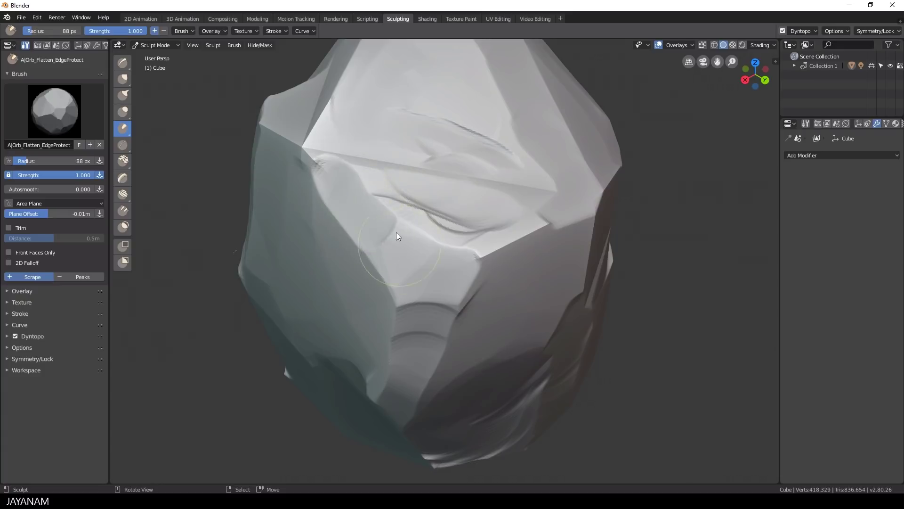
Scrape along the mid-height ledge and up the adjoining facets on the neighbouring side.
scroll(407, 249, "down", 3)
middle_click_drag(438, 269, 379, 277)
scroll(373, 278, "up", 4)
left_click_drag(349, 275, 485, 255)
middle_click_drag(381, 260, 334, 242)
left_click_drag(451, 243, 455, 178)
mouse_move(483, 176)
middle_mouse_down()
mouse_move(464, 206)
mouse_move(457, 249)
middle_mouse_up()
mouse_move(351, 312)
left_mouse_down()
mouse_move(446, 325)
mouse_move(341, 315)
left_mouse_up()
Chamfer the ledge beneath the tapered upper facets and flatten the faces directly below it.
scroll(372, 325, "down", 4)
middle_click_drag(445, 339, 418, 346)
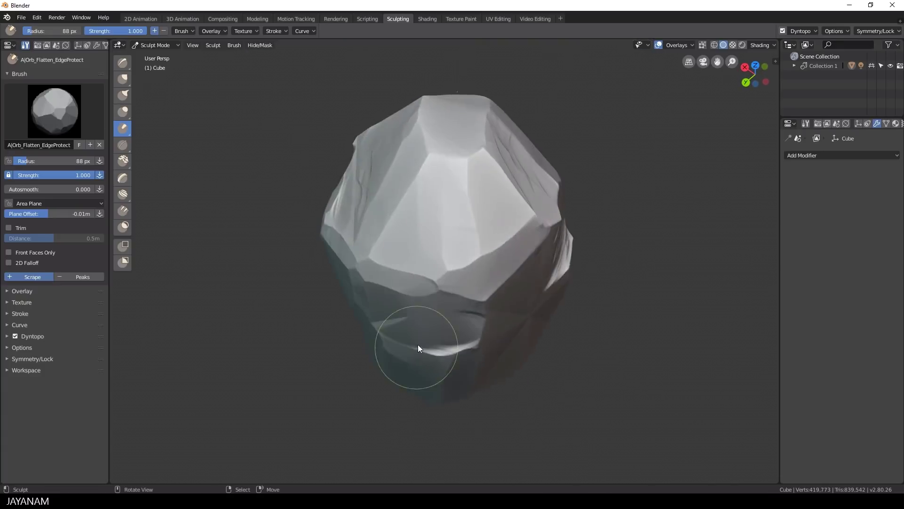
scroll(404, 320, "up", 2)
mouse_move(377, 284)
left_mouse_down()
mouse_move(342, 269)
mouse_move(401, 237)
left_mouse_up()
scroll(412, 250, "down", 5)
middle_click_drag(440, 290, 407, 253)
scroll(424, 278, "up", 2)
mouse_move(467, 334)
left_mouse_down()
mouse_move(472, 305)
mouse_move(480, 333)
mouse_move(517, 312)
mouse_move(453, 340)
left_mouse_up()
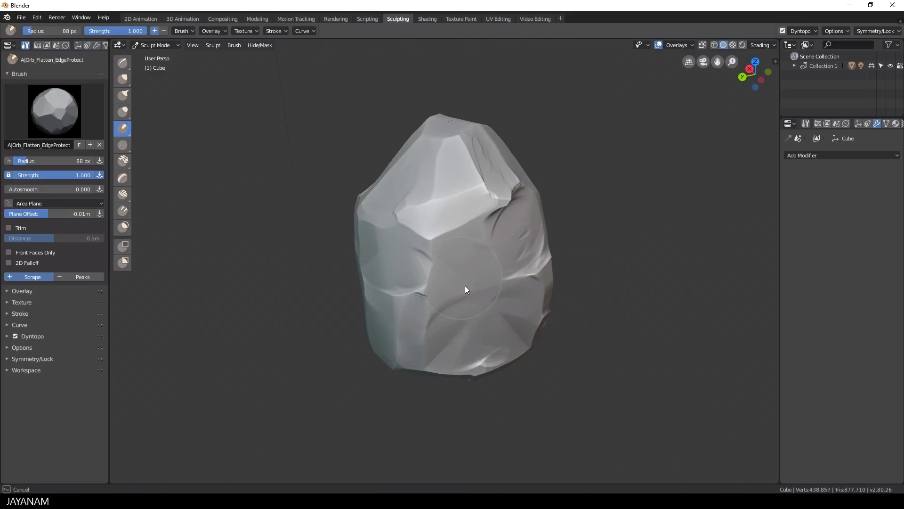
left_click_drag(453, 265, 458, 300)
Refine the beveled ledge corner below the peak facets with short upward flatten strokes.
scroll(405, 278, "up", 3)
mouse_move(387, 274)
left_mouse_down()
mouse_move(367, 229)
mouse_move(374, 240)
left_mouse_up()
middle_click_drag(384, 240, 387, 260)
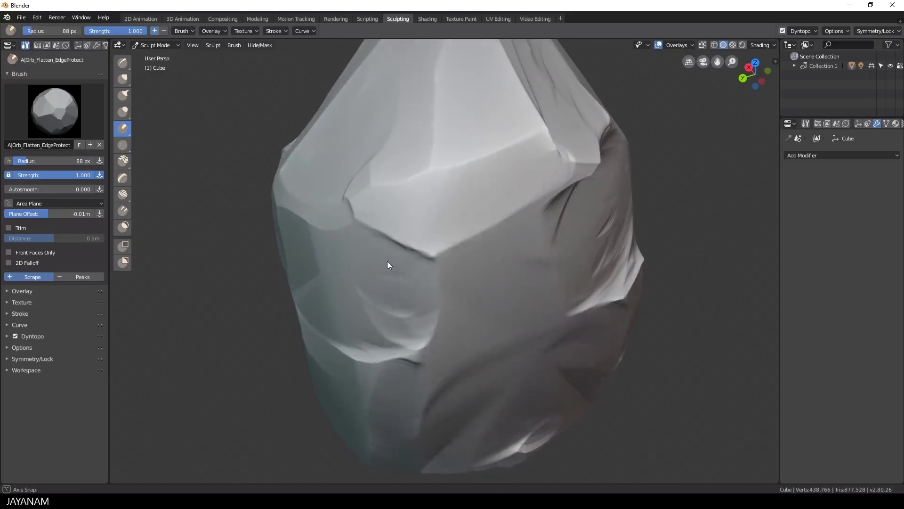
scroll(390, 264, "up", 3)
mouse_move(392, 271)
left_mouse_down()
mouse_move(361, 200)
mouse_move(401, 212)
left_mouse_up()
scroll(437, 263, "down", 4)
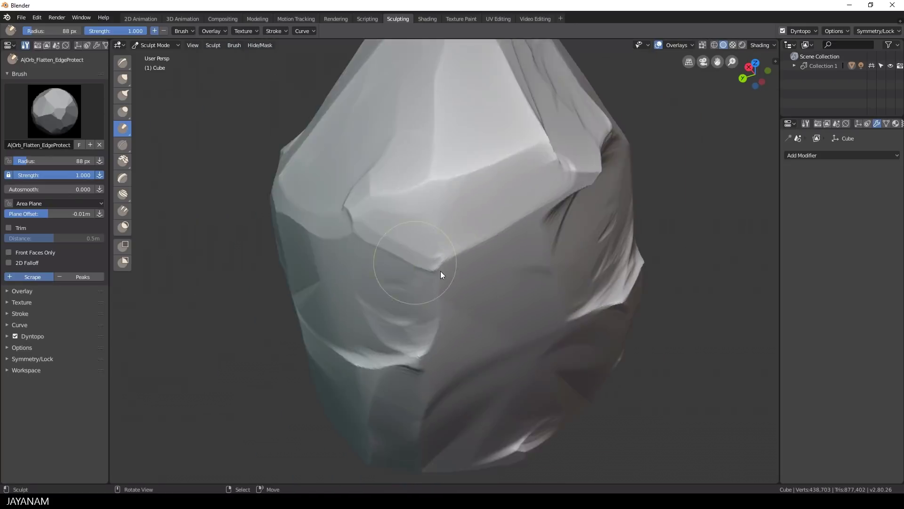
Flatten the ridge at the lower end of the broad upper face and bevel its outer corner.
scroll(441, 272, "down", 3)
middle_click_drag(441, 274, 320, 252)
scroll(320, 255, "up", 2)
scroll(559, 317, "up", 2)
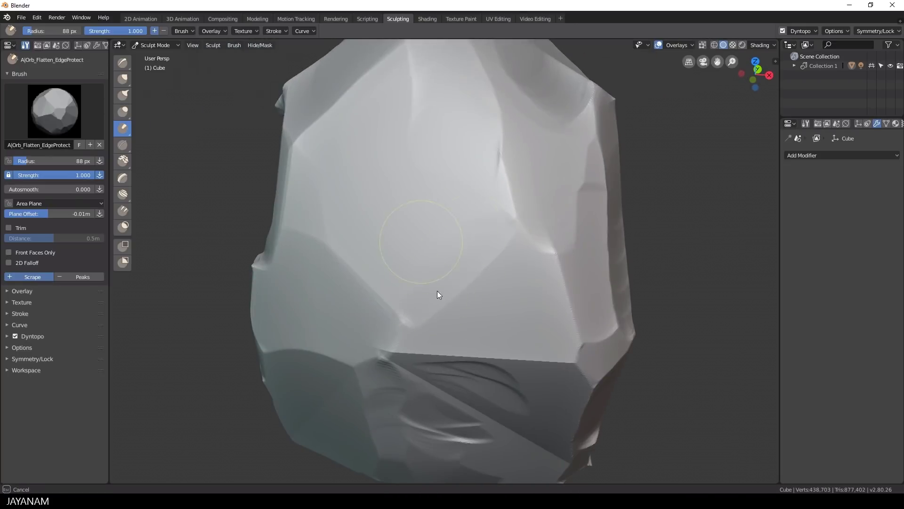
mouse_move(436, 294)
left_mouse_down()
mouse_move(541, 351)
mouse_move(499, 330)
mouse_move(430, 322)
left_mouse_up()
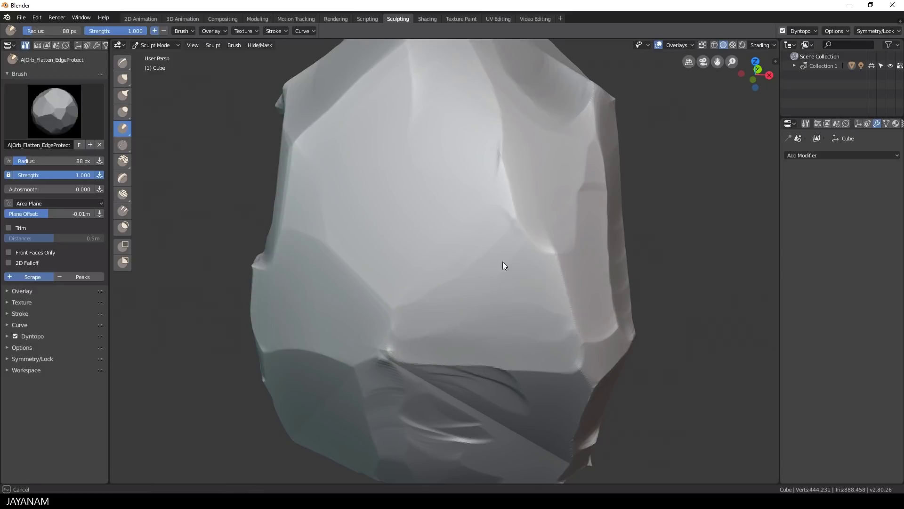
middle_click_drag(502, 261, 497, 277)
mouse_move(535, 298)
left_mouse_down()
mouse_move(608, 308)
mouse_move(593, 367)
left_mouse_up()
Bevel the first stretches of the rock's bottom rim with the flatten brush.
scroll(591, 368, "down", 3)
middle_click_drag(590, 368, 523, 369)
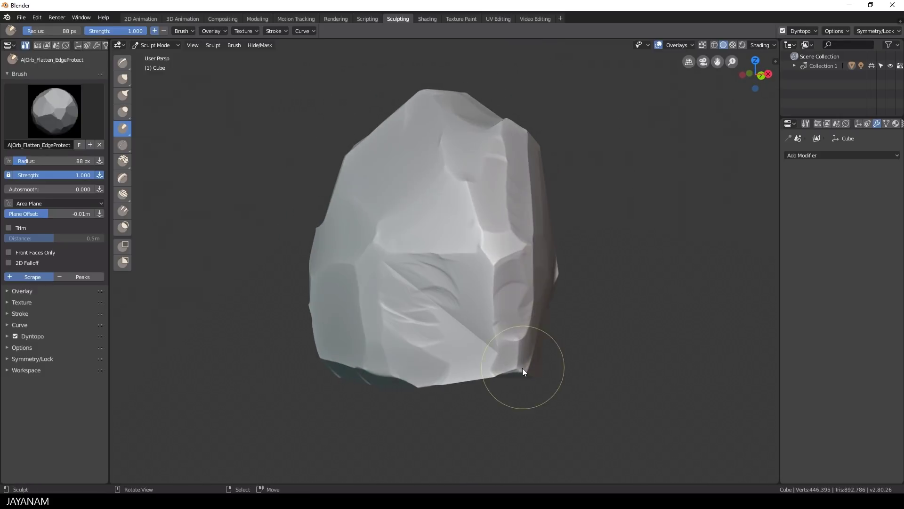
mouse_move(523, 371)
left_mouse_down()
mouse_move(518, 329)
mouse_move(500, 359)
mouse_move(446, 383)
left_mouse_up()
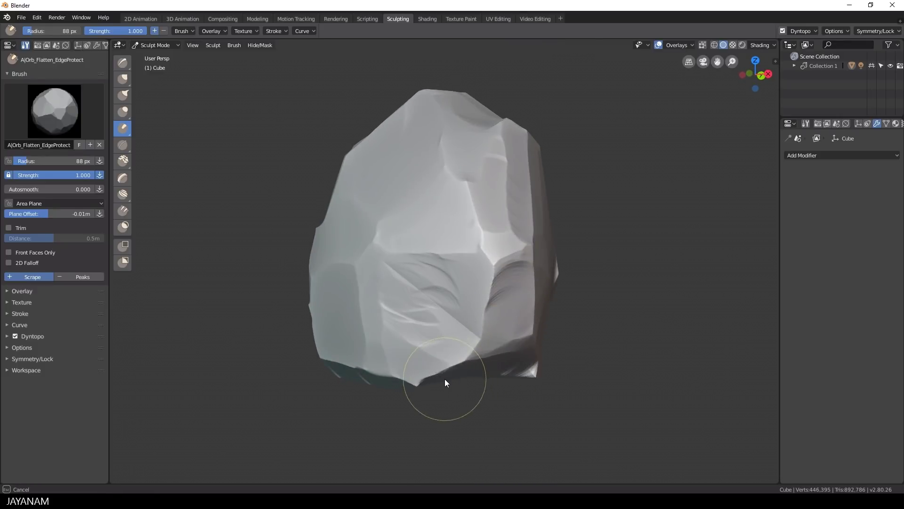
middle_click_drag(444, 379, 443, 318)
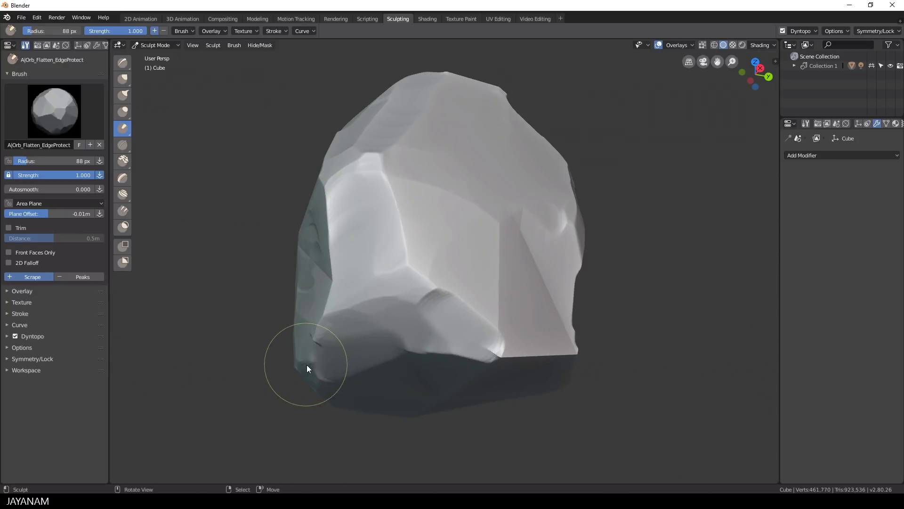
middle_click_drag(435, 359, 365, 354)
mouse_move(366, 355)
left_mouse_down()
mouse_move(436, 347)
mouse_move(411, 339)
left_mouse_up()
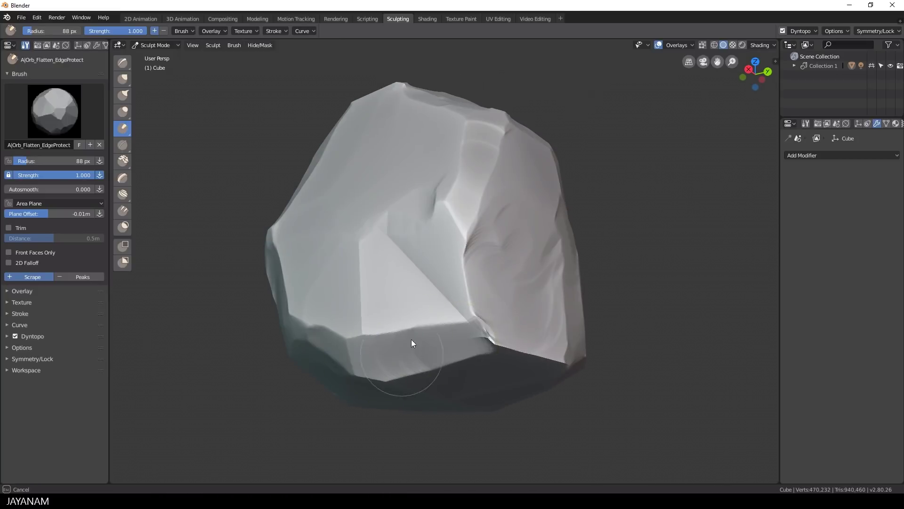
Continue the bottom-rim bevel around the adjoining sides of the rock.
middle_click_drag(412, 339, 403, 365)
mouse_move(404, 365)
left_mouse_down()
mouse_move(378, 331)
mouse_move(396, 318)
mouse_move(368, 359)
left_mouse_up()
scroll(368, 360, "down", 2)
middle_click_drag(368, 359, 480, 309)
left_click_drag(479, 308, 466, 315)
mouse_move(465, 315)
middle_mouse_down()
mouse_move(422, 306)
mouse_move(433, 335)
middle_mouse_up()
mouse_move(434, 335)
left_mouse_down()
mouse_move(421, 333)
mouse_move(484, 338)
mouse_move(436, 328)
left_mouse_up()
middle_click_drag(456, 350, 460, 348)
left_click_drag(438, 333, 447, 325)
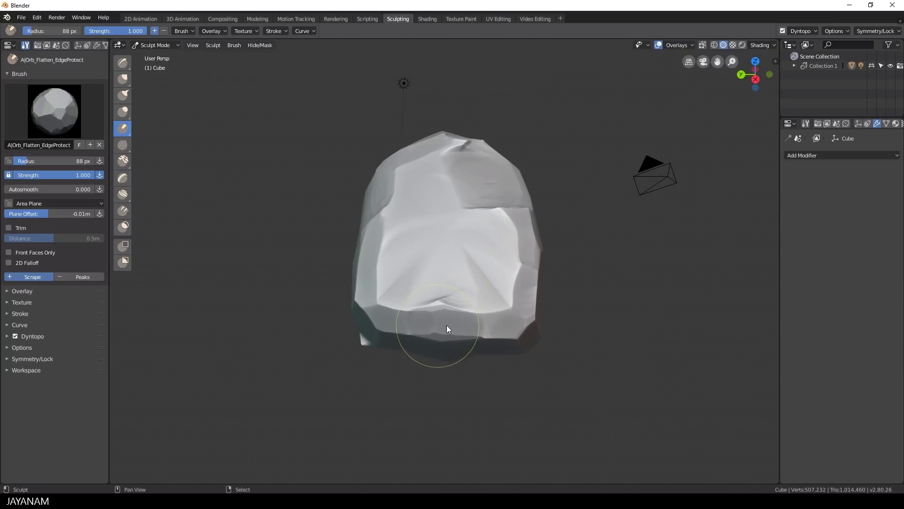
Bevel the bottom edge under the creased side face and scrape across the lower faces above it.
middle_click_drag(525, 331, 488, 313)
left_click_drag(475, 300, 493, 305)
mouse_move(461, 310)
middle_mouse_down()
mouse_move(393, 294)
mouse_move(478, 311)
middle_mouse_up()
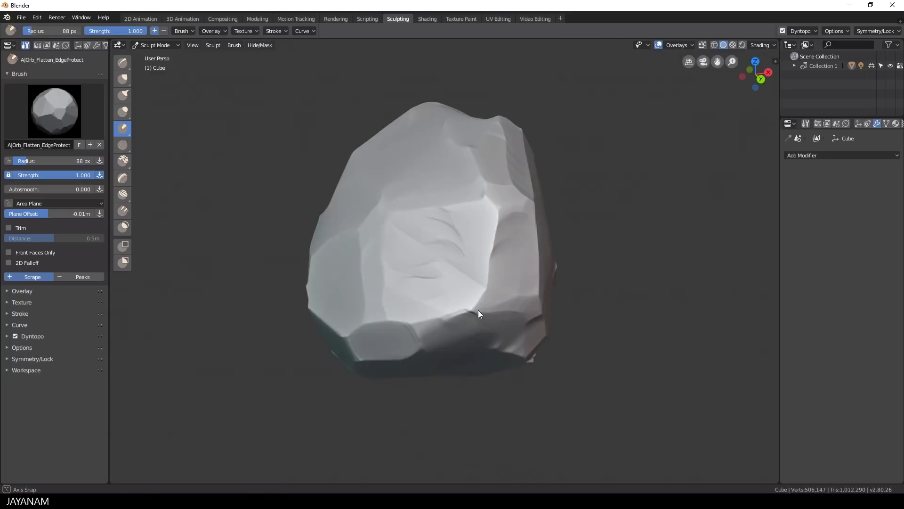
left_click_drag(478, 310, 403, 337)
middle_click_drag(404, 337, 435, 309)
mouse_move(469, 311)
left_mouse_down()
mouse_move(453, 313)
mouse_move(495, 323)
left_mouse_up()
middle_click_drag(487, 321, 476, 342)
scroll(471, 335, "up", 1)
mouse_move(452, 297)
left_mouse_down()
mouse_move(444, 285)
mouse_move(449, 310)
mouse_move(369, 321)
left_mouse_up()
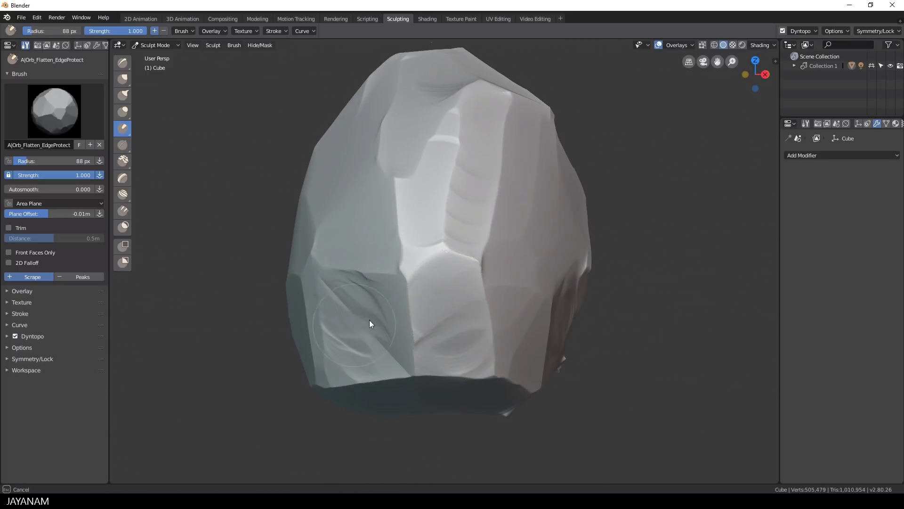
Flatten the corner beside the creased upper face and scrape down the vertical edge below it.
mouse_move(369, 320)
middle_mouse_down()
mouse_move(441, 351)
mouse_move(381, 303)
middle_mouse_up()
middle_click_drag(393, 235, 371, 257)
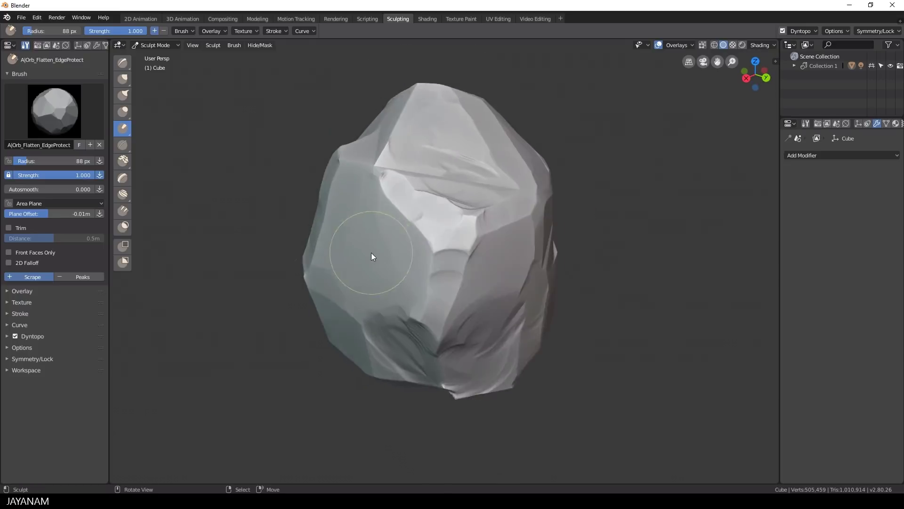
scroll(371, 256, "up", 3)
left_click_drag(517, 177, 527, 182)
middle_click_drag(501, 274, 498, 249)
mouse_move(452, 240)
left_mouse_down()
mouse_move(422, 316)
mouse_move(432, 336)
left_mouse_up()
Flatten the rough creases on the lower side faces near the base.
mouse_move(495, 378)
middle_mouse_down()
mouse_move(406, 392)
mouse_move(403, 290)
middle_mouse_up()
mouse_move(403, 291)
left_mouse_down()
mouse_move(456, 284)
mouse_move(448, 327)
left_mouse_up()
mouse_move(479, 318)
left_mouse_down()
mouse_move(421, 303)
mouse_move(496, 367)
left_mouse_up()
middle_click_drag(526, 312, 464, 325)
Scrape off the jagged protruding bottom edge and chamfer the corner point above the base.
scroll(523, 346, "down", 7)
scroll(497, 311, "up", 2)
middle_click_drag(528, 349, 438, 288)
scroll(430, 283, "up", 4)
scroll(322, 306, "up", 5)
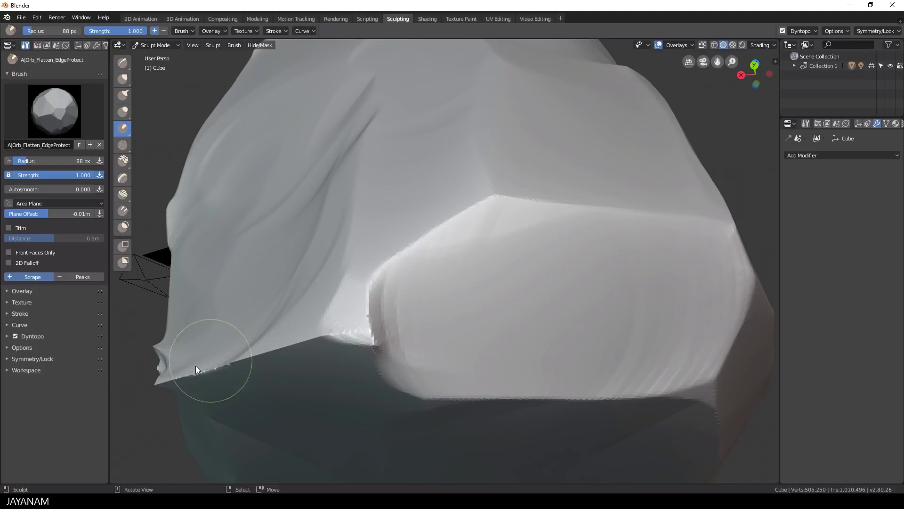
mouse_move(181, 369)
left_mouse_down()
mouse_move(357, 340)
mouse_move(362, 351)
left_mouse_up()
mouse_move(362, 373)
middle_mouse_down()
mouse_move(364, 341)
mouse_move(393, 351)
middle_mouse_up()
mouse_move(347, 267)
left_mouse_down()
mouse_move(374, 294)
mouse_move(354, 275)
left_mouse_up()
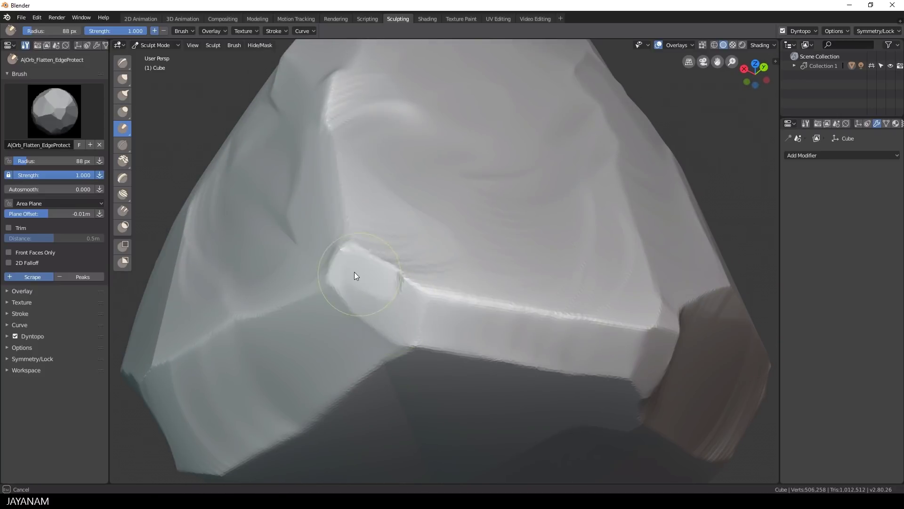
Flatten the next section of the base edge on the neighbouring side.
scroll(494, 323, "down", 5)
middle_click_drag(494, 323, 411, 335)
scroll(453, 329, "up", 5)
mouse_move(453, 325)
left_mouse_down()
mouse_move(440, 281)
mouse_move(517, 347)
left_mouse_up()
Bevel the remaining sharp rim between the rock's sides and its flat underside.
middle_click_drag(517, 347, 519, 312)
scroll(546, 220, "up", 3)
left_click_drag(565, 212, 436, 148)
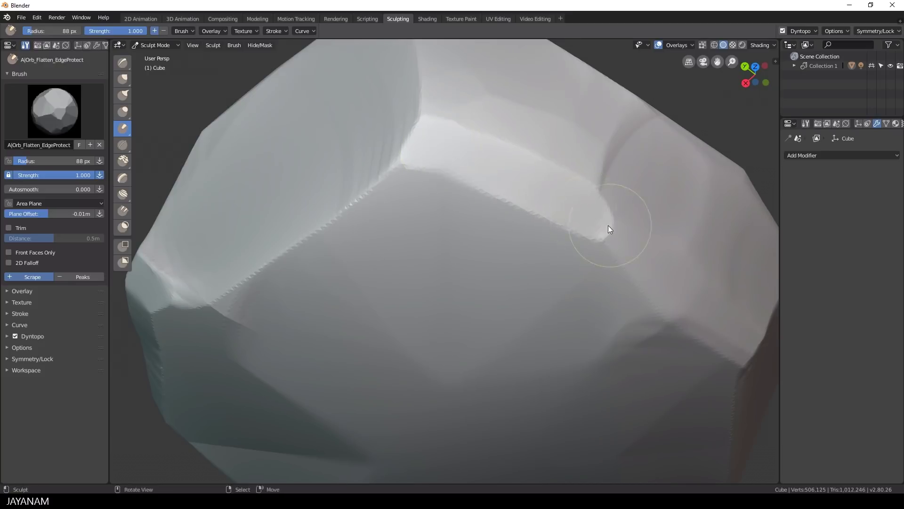
middle_click_drag(609, 226, 560, 236)
mouse_move(523, 214)
left_mouse_down()
mouse_move(645, 243)
mouse_move(678, 261)
left_mouse_up()
scroll(674, 266, "down", 4)
middle_click_drag(674, 267, 401, 328)
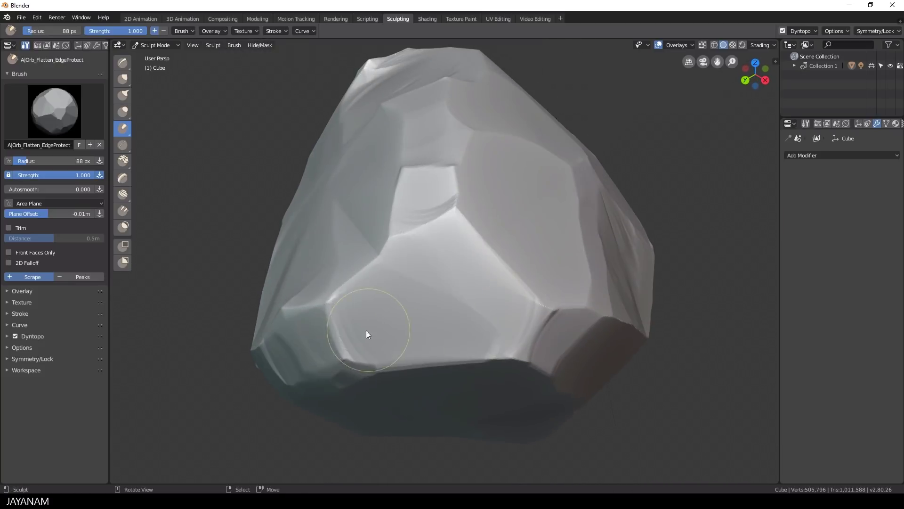
Flatten the broad lower facet and the adjoining bevels along the rock's base edge.
mouse_move(366, 330)
left_mouse_down()
mouse_move(391, 339)
mouse_move(529, 325)
left_mouse_up()
middle_click_drag(528, 326, 465, 360)
left_click_drag(465, 368, 458, 283)
left_click_drag(489, 316, 528, 354)
scroll(555, 334, "down", 2)
middle_click_drag(554, 334, 511, 348)
scroll(509, 348, "up", 2)
mouse_move(510, 348)
left_mouse_down()
mouse_move(519, 328)
mouse_move(521, 381)
mouse_move(548, 331)
left_mouse_up()
Flatten the bevel facet above the underside on the neighbouring side of the rock.
mouse_move(548, 330)
middle_mouse_down()
mouse_move(519, 331)
mouse_move(464, 300)
mouse_move(369, 359)
mouse_move(546, 310)
mouse_move(522, 302)
middle_mouse_up()
scroll(464, 298, "down", 3)
scroll(461, 328, "down", 2)
scroll(546, 309, "up", 3)
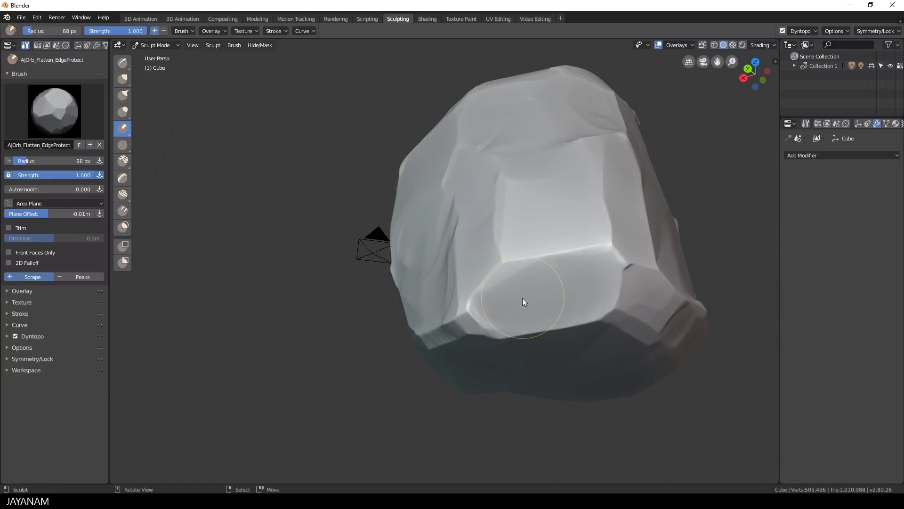
mouse_move(492, 307)
left_mouse_down()
mouse_move(461, 320)
mouse_move(608, 312)
left_mouse_up()
middle_click_drag(608, 312, 542, 322)
Scrape the uneven upper facet on the side next to the round creased hollow.
scroll(434, 336, "down", 5)
mouse_move(434, 336)
middle_mouse_down()
mouse_move(486, 340)
mouse_move(474, 341)
middle_mouse_up()
scroll(431, 269, "up", 2)
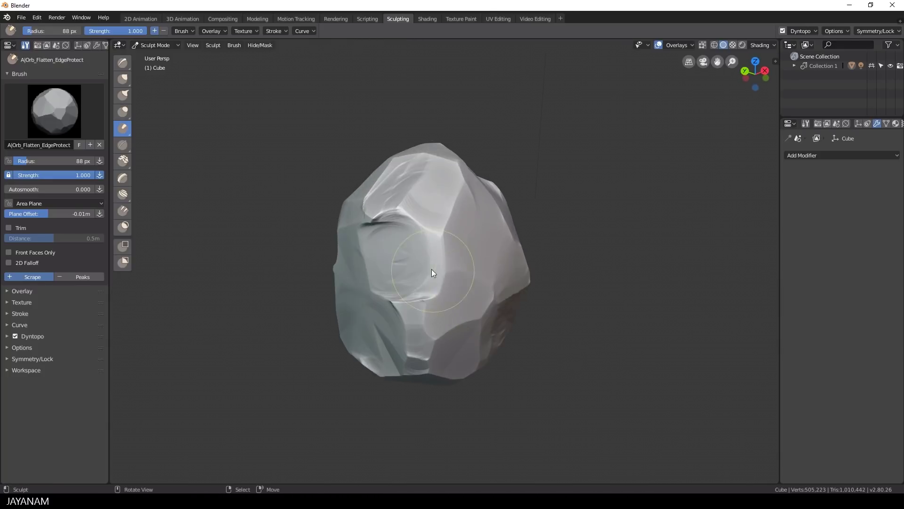
scroll(349, 263, "up", 4)
scroll(352, 266, "down", 3)
middle_click_drag(399, 269, 301, 291)
scroll(377, 226, "up", 2)
middle_click_drag(404, 172, 391, 235, "shift")
scroll(368, 231, "up", 1)
mouse_move(367, 229)
left_mouse_down()
mouse_move(344, 245)
mouse_move(356, 221)
mouse_move(392, 281)
mouse_move(398, 266)
left_mouse_up()
Flatten the top of the narrow vertical facet just beneath the creased crater near the summit.
scroll(401, 268, "down", 3)
middle_click_drag(413, 285, 438, 269)
scroll(386, 301, "up", 2)
middle_click_drag(378, 308, 452, 340)
scroll(372, 312, "down", 3)
scroll(452, 340, "down", 3)
scroll(447, 324, "up", 6)
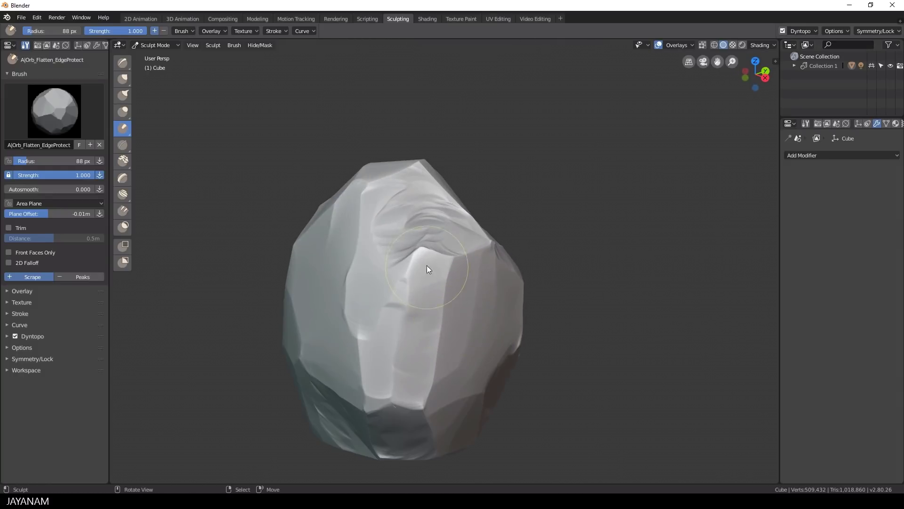
middle_click_drag(427, 266, 427, 284)
scroll(426, 283, "up", 1)
mouse_move(427, 283)
left_mouse_down()
mouse_move(407, 267)
mouse_move(415, 276)
left_mouse_up()
Roughen the creased upper facet with the A| Orb_Rock_Noise brush at a radius of 63 px.
scroll(459, 289, "down", 2)
mouse_move(474, 291)
middle_mouse_down()
mouse_move(518, 285)
mouse_move(495, 278)
mouse_move(523, 292)
middle_mouse_up()
scroll(455, 251, "up", 3)
scroll(507, 286, "down", 4)
left_click(74, 134)
left_click(139, 212)
scroll(490, 280, "up", 5)
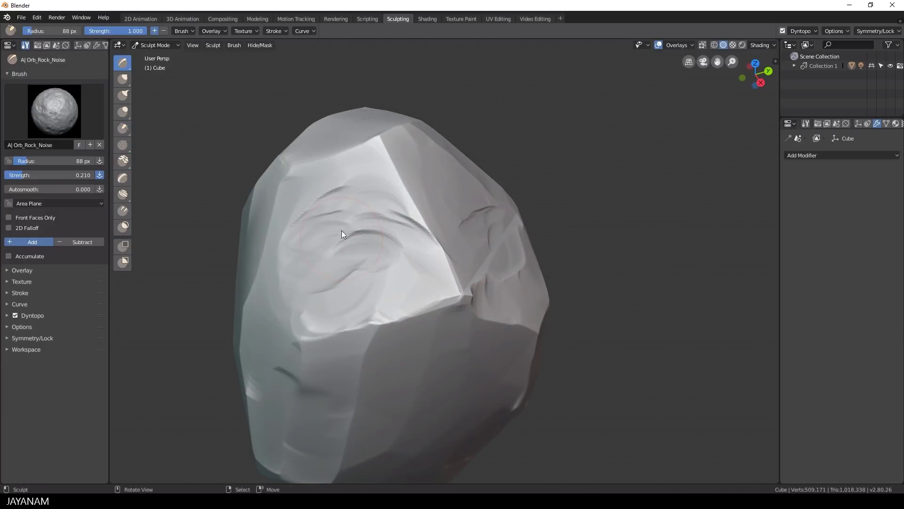
mouse_move(337, 232)
left_mouse_down()
mouse_move(300, 248)
mouse_move(367, 197)
left_mouse_up()
key("f")
left_click(329, 223)
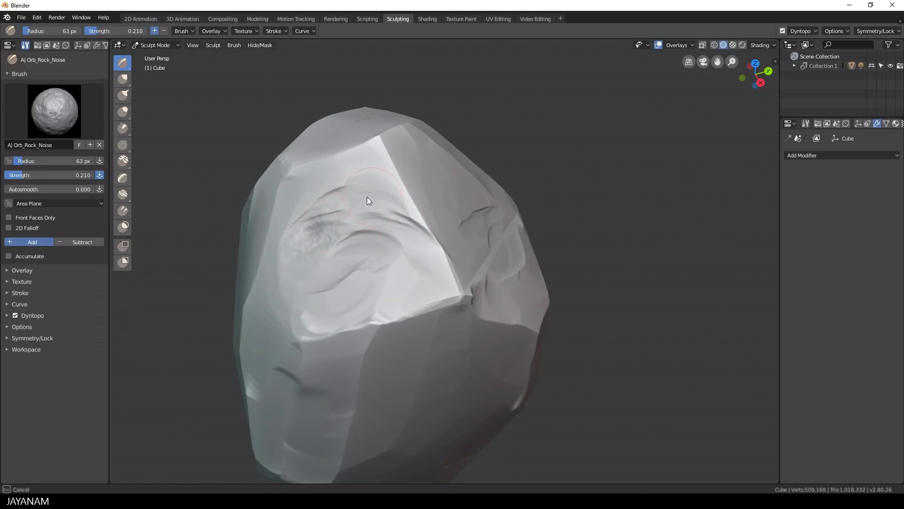
mouse_move(337, 224)
left_mouse_down()
mouse_move(309, 229)
mouse_move(262, 360)
mouse_move(312, 244)
left_mouse_up()
left_click_drag(333, 234, 343, 236)
Add rock noise to the neighbouring upper facet and to the lower part of the large smooth facet.
scroll(481, 316, "down", 2)
middle_click_drag(480, 315, 406, 314)
scroll(402, 246, "up", 1)
left_click_drag(480, 254, 493, 257)
middle_click_drag(514, 263, 476, 211)
scroll(475, 213, "up", 1)
left_click_drag(357, 417, 424, 396)
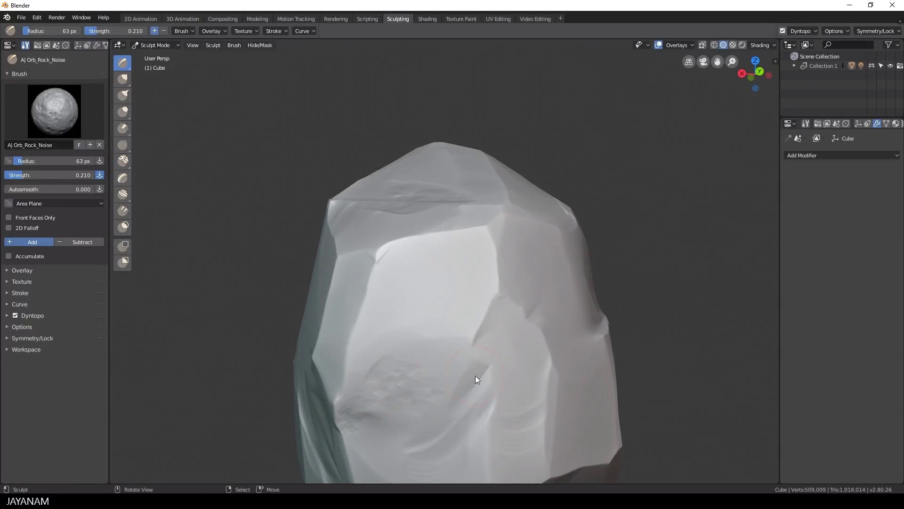
Add a patch of rock noise to the next side facet around the rock.
scroll(475, 375, "down", 3)
middle_click_drag(531, 373, 465, 399)
scroll(476, 348, "up", 1)
left_click_drag(486, 308, 479, 335)
scroll(479, 336, "down", 1)
Roughen the upper and lower rims of the round hollow with rock noise.
middle_click_drag(511, 331, 473, 338)
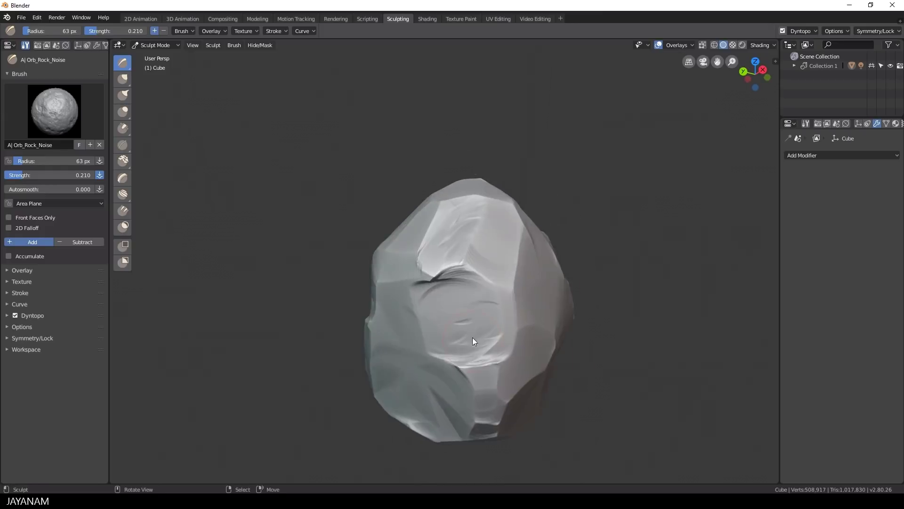
scroll(472, 337, "up", 2)
left_click_drag(464, 284, 465, 282)
left_click_drag(516, 308, 443, 347)
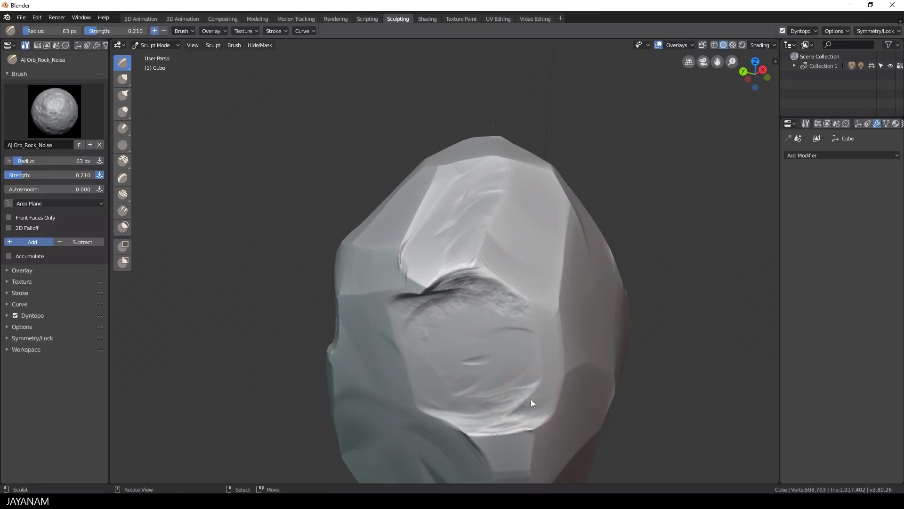
mouse_move(530, 399)
left_mouse_down()
mouse_move(532, 386)
mouse_move(509, 366)
left_mouse_up()
Cover the dark lower facets near the base with rock noise.
scroll(516, 409, "down", 3)
middle_click_drag(515, 409, 459, 403)
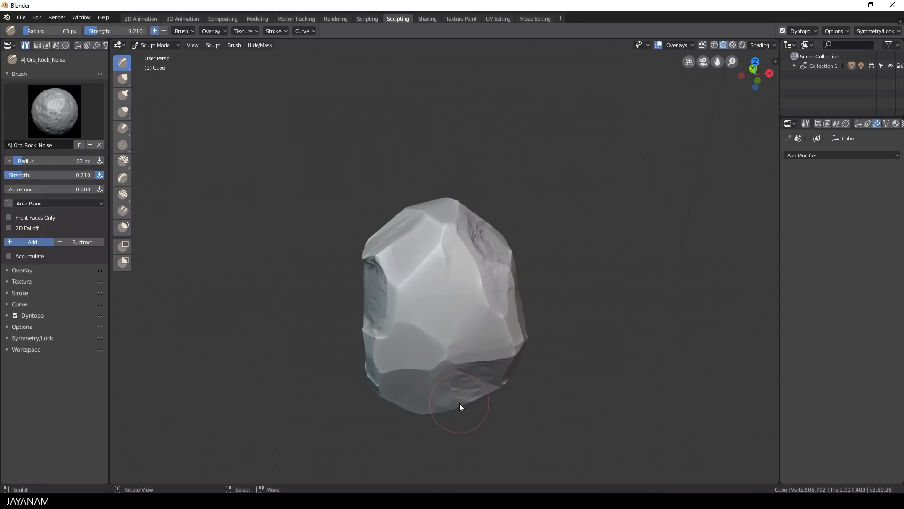
left_click_drag(459, 402, 510, 384)
mouse_move(390, 383)
middle_mouse_down()
mouse_move(465, 342)
mouse_move(471, 286)
middle_mouse_up()
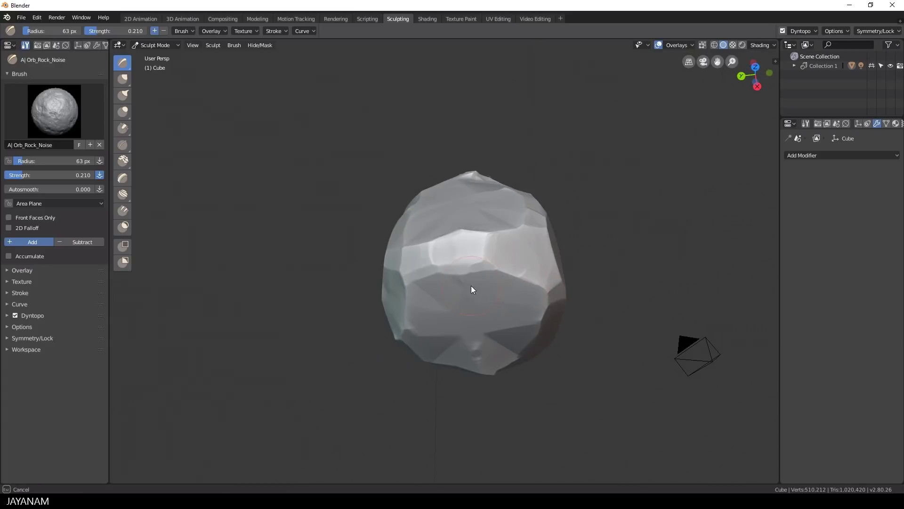
middle_click_drag(498, 337, 488, 305)
mouse_move(489, 306)
left_mouse_down()
mouse_move(429, 291)
mouse_move(437, 284)
left_mouse_up()
Add rock noise to further facets, including the shallow hollow on the opposite side.
middle_click_drag(589, 289, 428, 309)
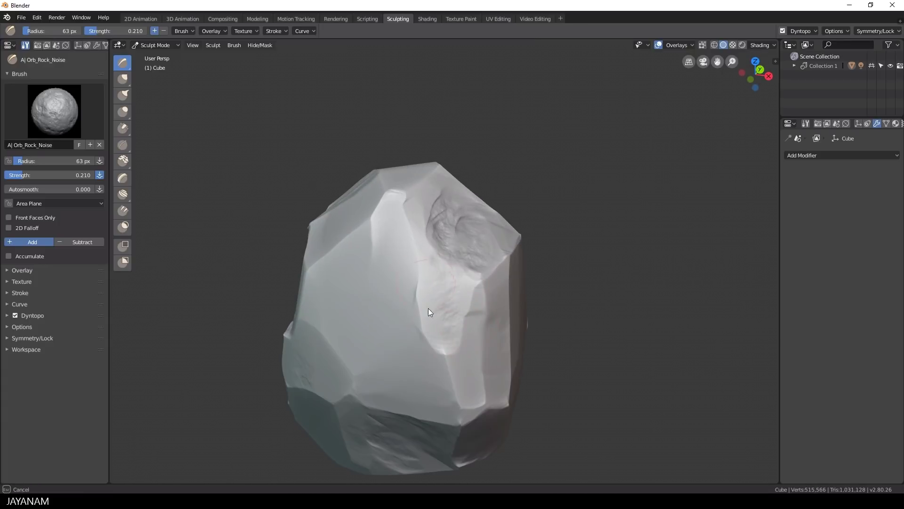
middle_click_drag(528, 278, 410, 245)
scroll(404, 241, "down", 3)
left_click_drag(430, 269, 450, 276)
middle_click_drag(450, 277, 430, 210)
scroll(430, 226, "up", 2)
mouse_move(426, 332)
left_mouse_down()
mouse_move(454, 322)
mouse_move(459, 330)
left_mouse_up()
mouse_move(447, 367)
left_mouse_down()
mouse_move(430, 381)
mouse_move(368, 353)
mouse_move(447, 360)
left_mouse_up()
Set the noise brush to a 68 px radius and 0.796 strength and deepen the pitting in the shallow side hollow.
middle_click_drag(570, 316, 473, 334)
scroll(473, 335, "up", 2)
key("f")
left_click(490, 330)
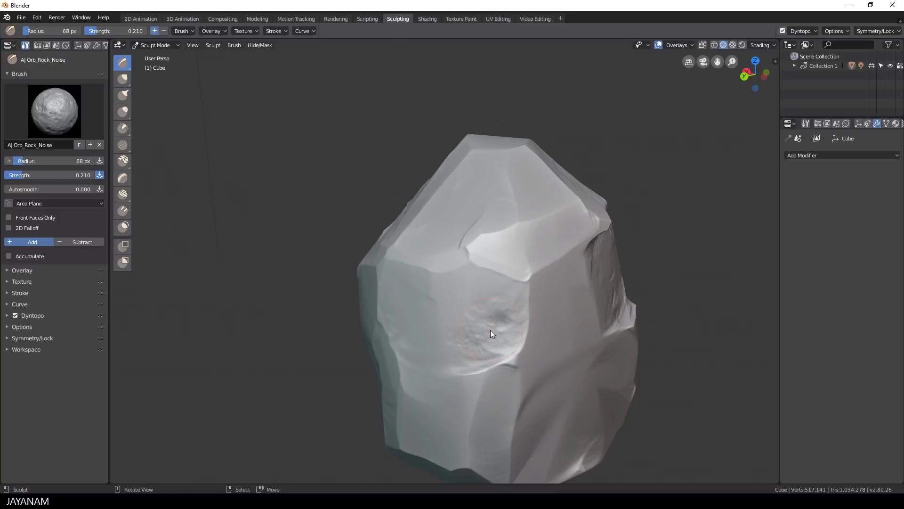
key("shift+f")
left_click(444, 334)
scroll(581, 349, "down", 4)
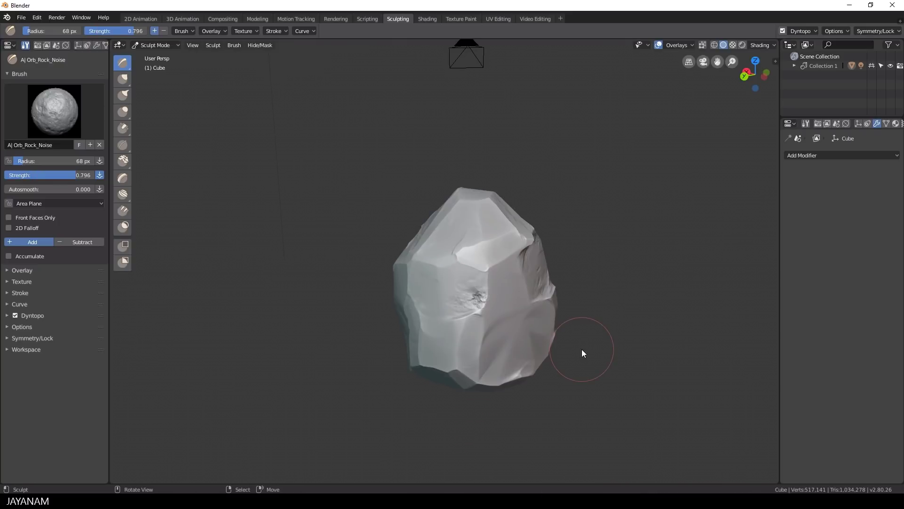
Lower the noise brush strength to 0.483.
key("shift+f")
left_click(556, 345)
scroll(522, 330, "up", 3)
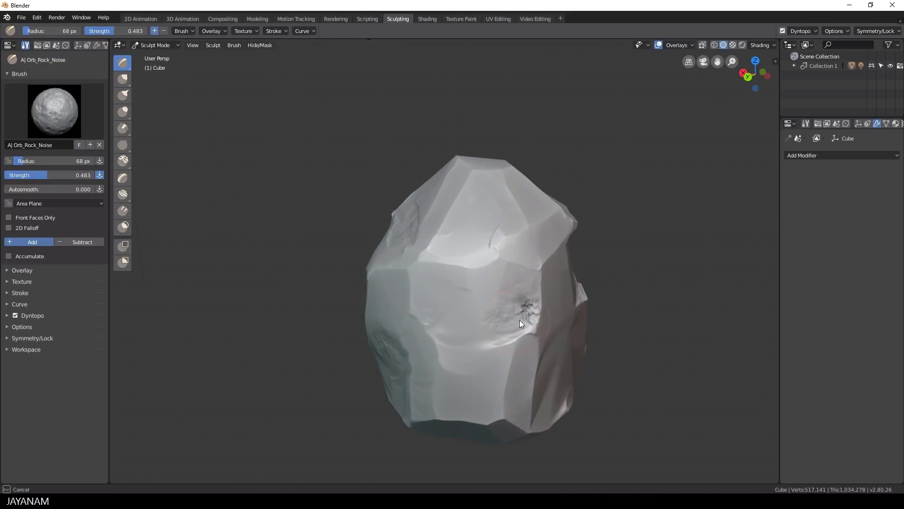
middle_click_drag(519, 319, 481, 301)
scroll(481, 301, "up", 1)
Try roughening the upper corner of the round hollow with a 12 px noise brush and undo the stroke.
key("shift+f")
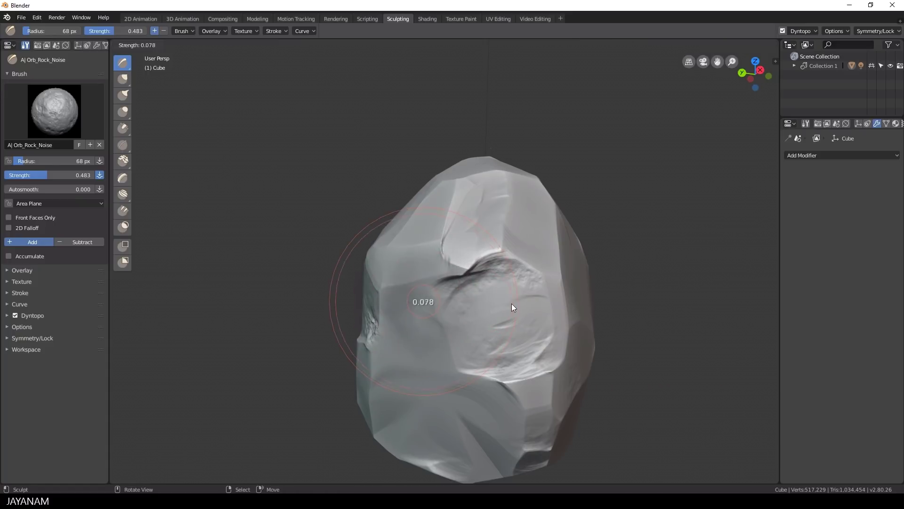
left_click(509, 302)
key("f")
left_click(481, 306)
left_click_drag(458, 278, 445, 301)
key("shift+f")
left_click(507, 293)
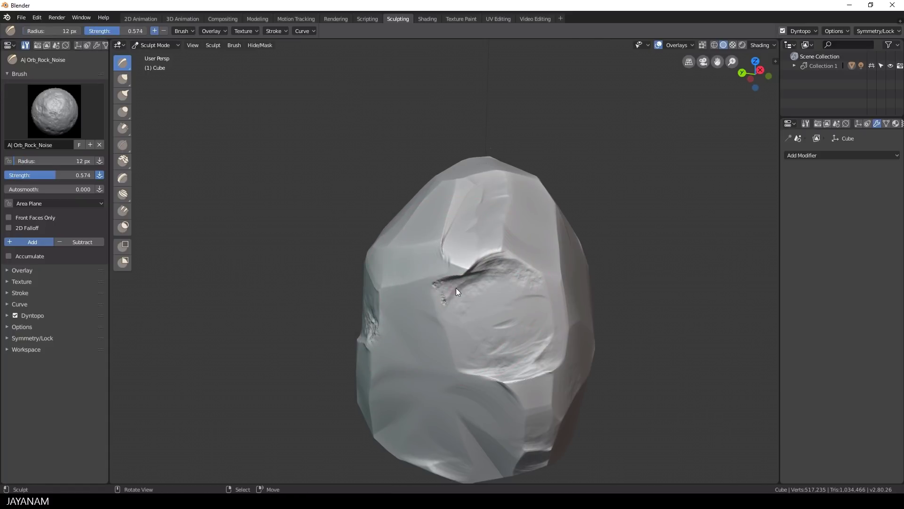
key("ctrl+z")
Set the noise brush to 0.292 strength and a 26 px radius and roughen the round hollow's lower corner.
scroll(493, 302, "up", 3)
key("shift+f")
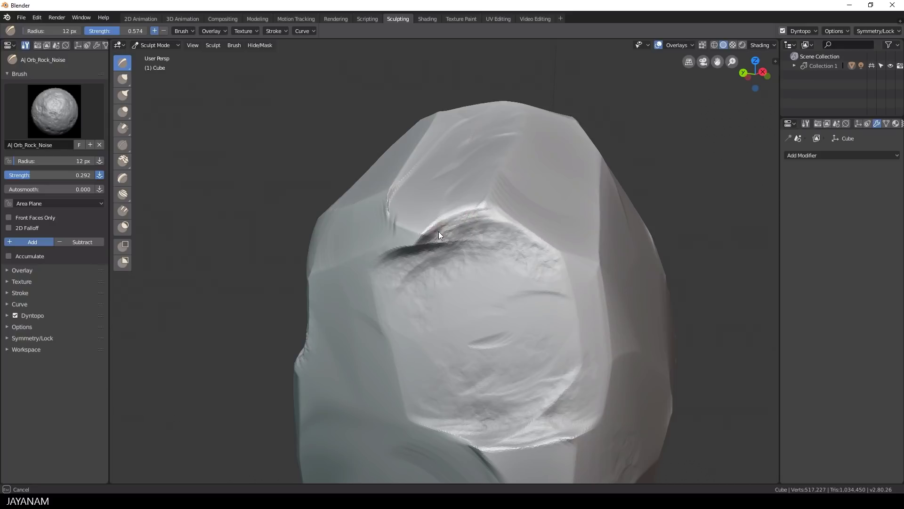
scroll(488, 266, "down", 3)
key("f")
left_click(509, 285)
mouse_move(523, 311)
middle_mouse_down()
mouse_move(542, 356)
mouse_move(569, 334)
middle_mouse_up()
scroll(572, 330, "up", 3)
mouse_move(573, 333)
left_mouse_down()
mouse_move(598, 320)
mouse_move(619, 337)
mouse_move(592, 344)
left_mouse_up()
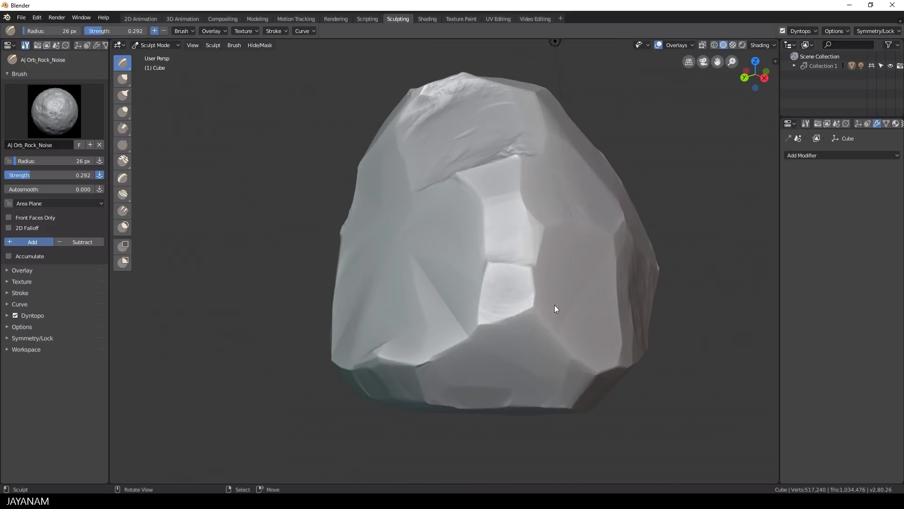
Enlarge the noise brush radius to 76 px and roughen the upper edge of the lower facet.
key("f")
left_click(511, 317)
left_click_drag(483, 308, 485, 323)
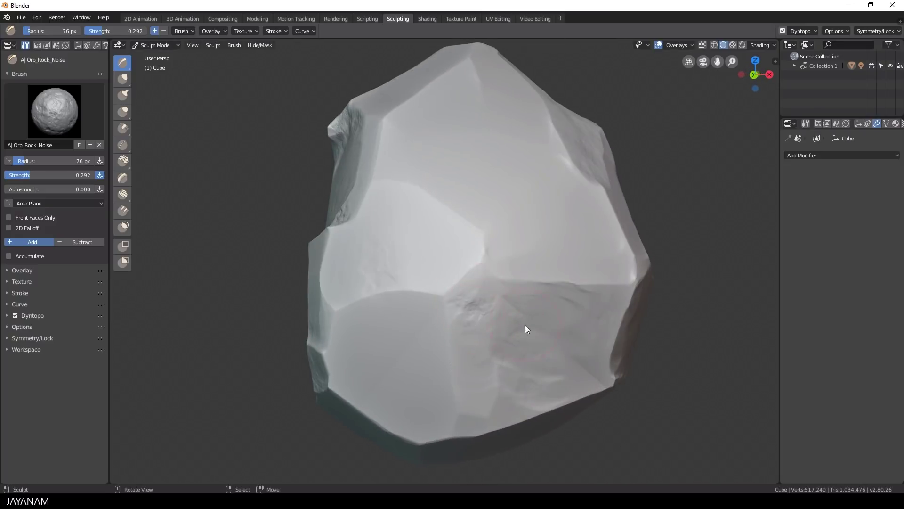
Add more rock noise inside the crater near the top and along its lower rim.
scroll(525, 326, "down", 2)
middle_click_drag(587, 309, 528, 321)
scroll(418, 190, "up", 3)
left_click_drag(418, 189, 432, 187)
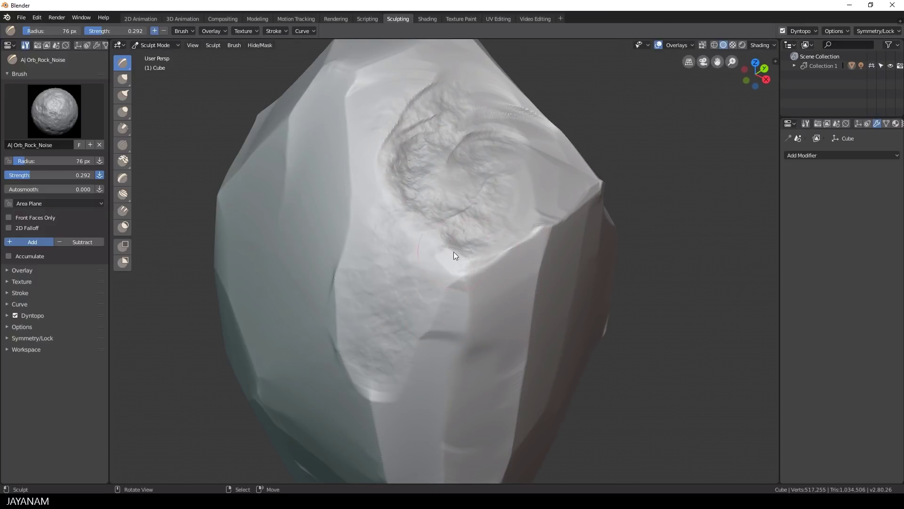
left_click_drag(455, 253, 488, 243)
mouse_move(519, 193)
left_mouse_down()
mouse_move(480, 161)
mouse_move(463, 166)
left_mouse_up()
Switch to the A|Orb_Flatten_EdgeProtect brush at a 20 px radius and scrape along the sharp ridge between the upper facets.
scroll(466, 179, "down", 6)
mouse_move(475, 203)
middle_mouse_down()
mouse_move(451, 282)
mouse_move(405, 266)
mouse_move(442, 290)
middle_mouse_up()
scroll(442, 290, "up", 3)
left_click(42, 108)
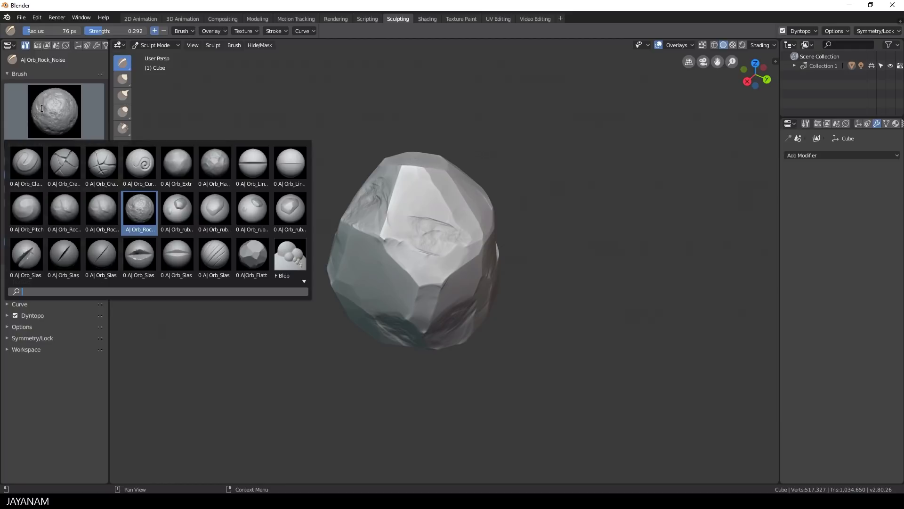
left_click(252, 255)
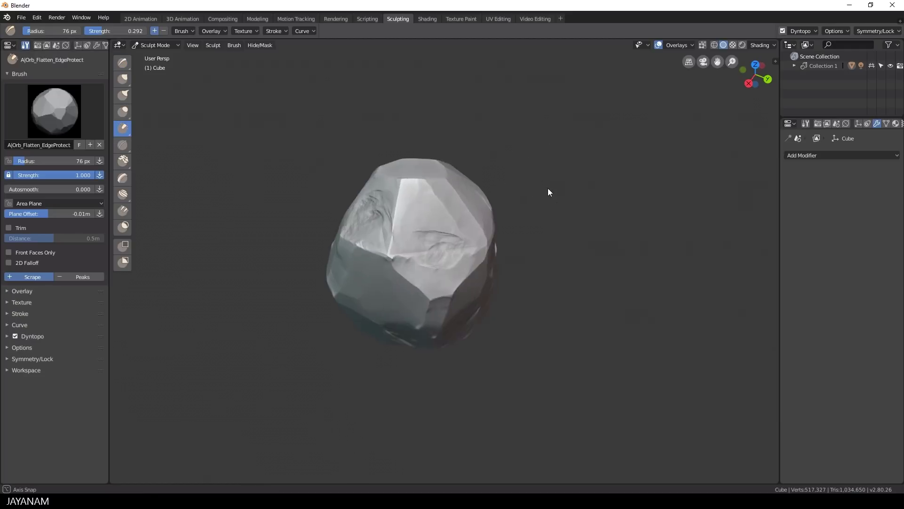
scroll(527, 203, "up", 3)
mouse_move(468, 226)
middle_mouse_down("shift")
mouse_move(508, 238)
mouse_move(496, 244)
middle_mouse_up("shift")
key("f")
left_click(370, 266)
left_click_drag(369, 267, 383, 116)
Scrape the edge of the upper facet beside the round hollow with the small flatten brush.
scroll(360, 109, "down", 2)
mouse_move(360, 109)
middle_mouse_down()
mouse_move(392, 158)
mouse_move(396, 135)
mouse_move(455, 187)
middle_mouse_up()
scroll(455, 187, "up", 2)
left_click_drag(454, 187, 405, 237)
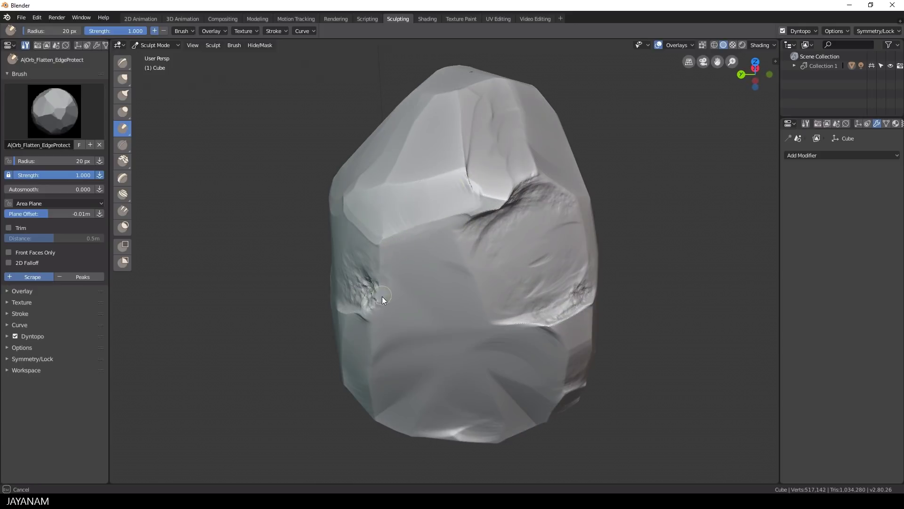
Scrape down the lip beneath the pitted side hollow and the lower rim of the round hollow.
middle_click_drag(381, 302, 550, 294)
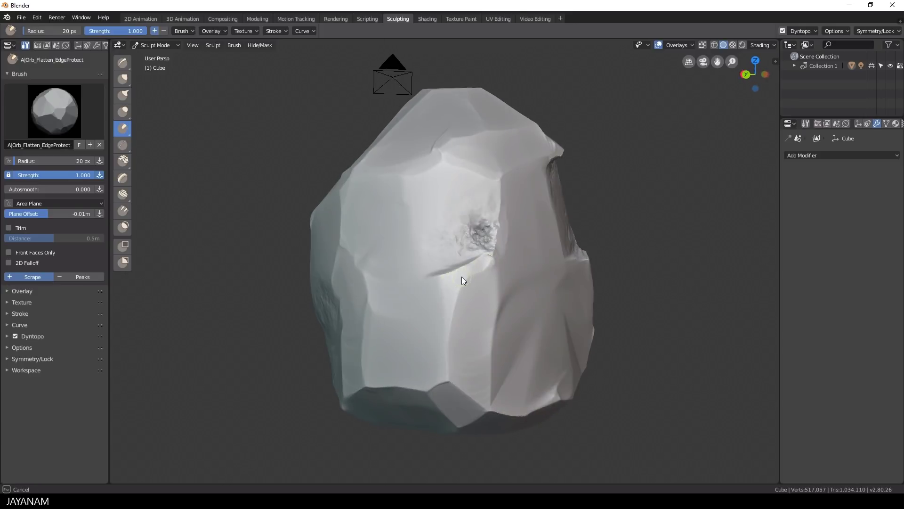
left_click_drag(483, 262, 457, 282)
mouse_move(457, 282)
middle_mouse_down()
mouse_move(572, 307)
mouse_move(498, 304)
middle_mouse_up()
left_click_drag(539, 307, 531, 305)
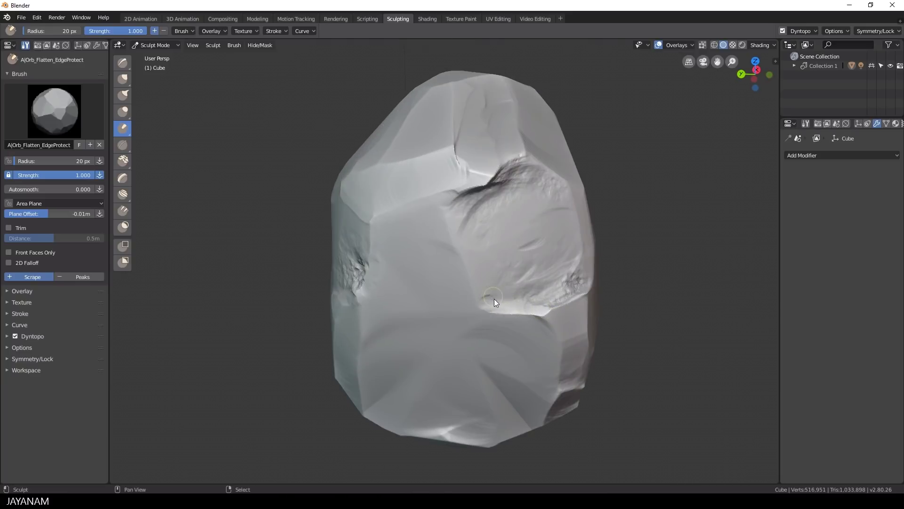
mouse_move(634, 289)
middle_mouse_down()
mouse_move(586, 281)
mouse_move(583, 268)
middle_mouse_up()
scroll(512, 315, "up", 1)
left_click_drag(473, 320, 497, 325)
Scrape the long edge between the large smooth facet and the narrow roughened facet below the crater.
scroll(637, 355, "down", 4)
mouse_move(637, 355)
middle_mouse_down()
mouse_move(570, 350)
mouse_move(535, 359)
middle_mouse_up()
scroll(569, 349, "up", 1)
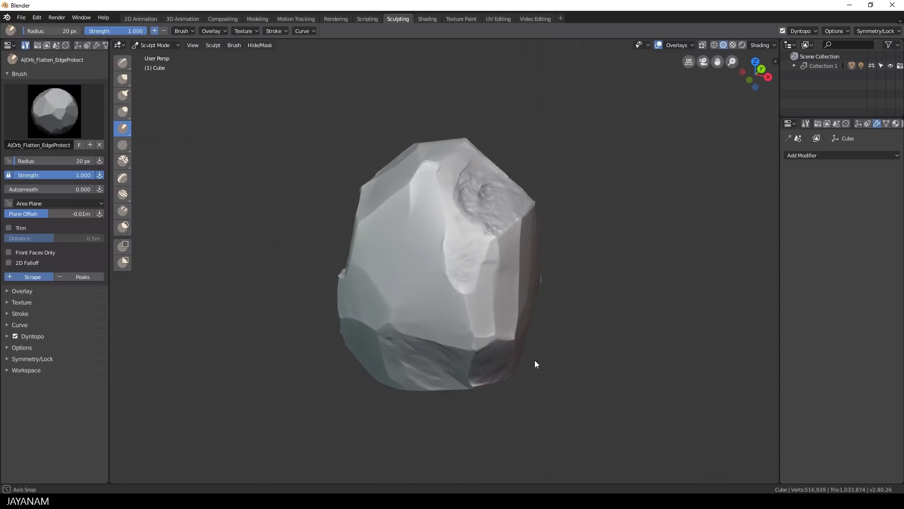
scroll(490, 305, "up", 2)
left_click_drag(436, 240, 435, 247)
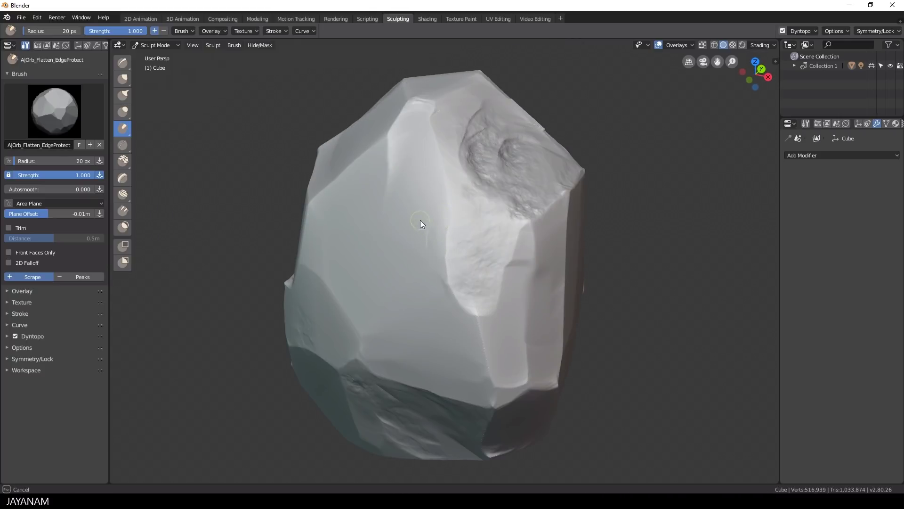
Chip the upper end of the sharp ridge and the facet edge beside it near the summit.
scroll(430, 237, "down", 3)
middle_click_drag(430, 237, 422, 102)
scroll(422, 103, "up", 3)
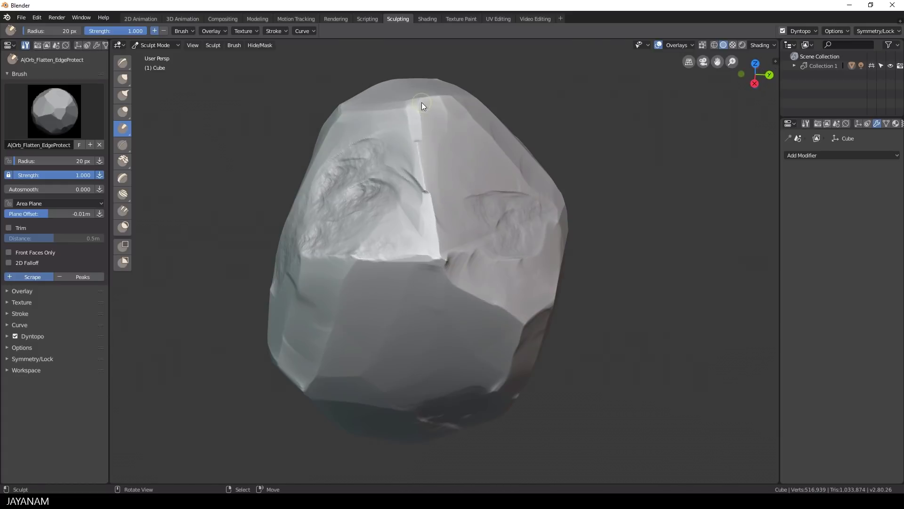
left_click_drag(422, 102, 419, 129)
mouse_move(442, 98)
left_mouse_down()
mouse_move(424, 115)
mouse_move(442, 145)
left_mouse_up()
Switch to the Grab brush with a 127 px radius and push the protruding upper shoulder inward.
scroll(471, 169, "down", 4)
mouse_move(472, 170)
middle_mouse_down()
mouse_move(610, 228)
mouse_move(526, 277)
mouse_move(555, 276)
mouse_move(332, 268)
mouse_move(518, 317)
middle_mouse_up()
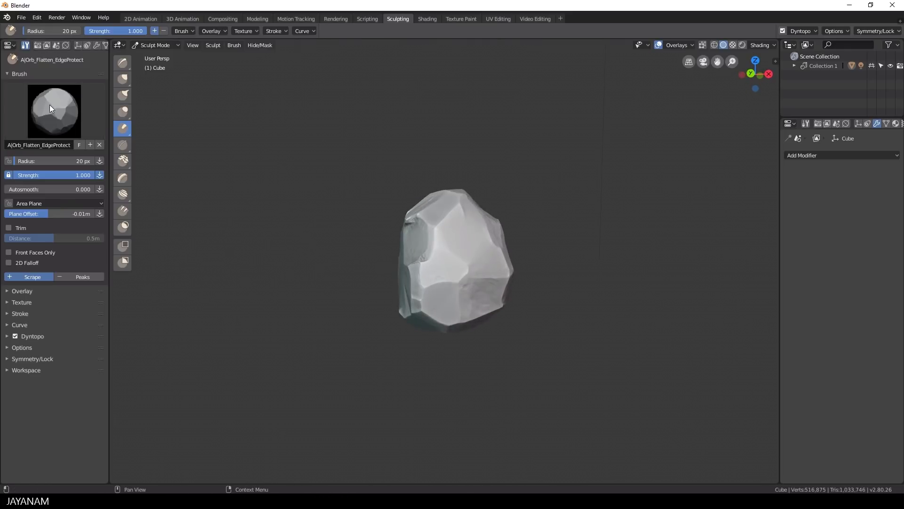
left_click(50, 104)
type("g")
left_click(141, 155)
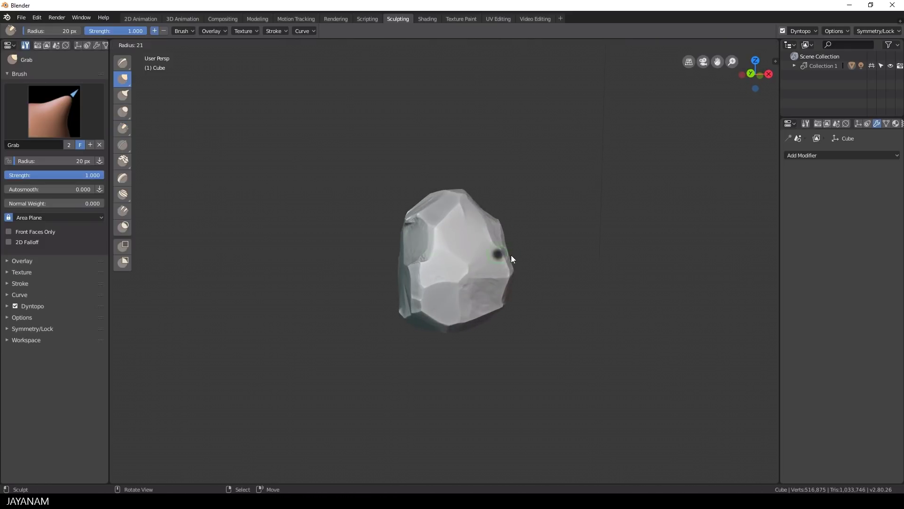
mouse_move(500, 248)
left_mouse_down()
mouse_move(498, 218)
mouse_move(492, 221)
left_mouse_up()
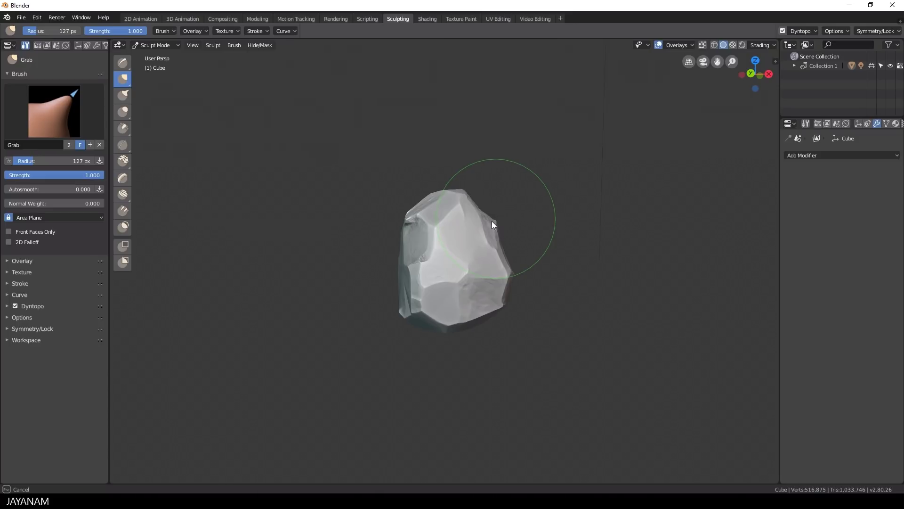
Push the bulging upper flanks of the rock slightly inward from several sides with the Grab brush.
middle_click_drag(526, 230, 384, 247)
left_click_drag(479, 235, 472, 239)
middle_click_drag(532, 250, 443, 254)
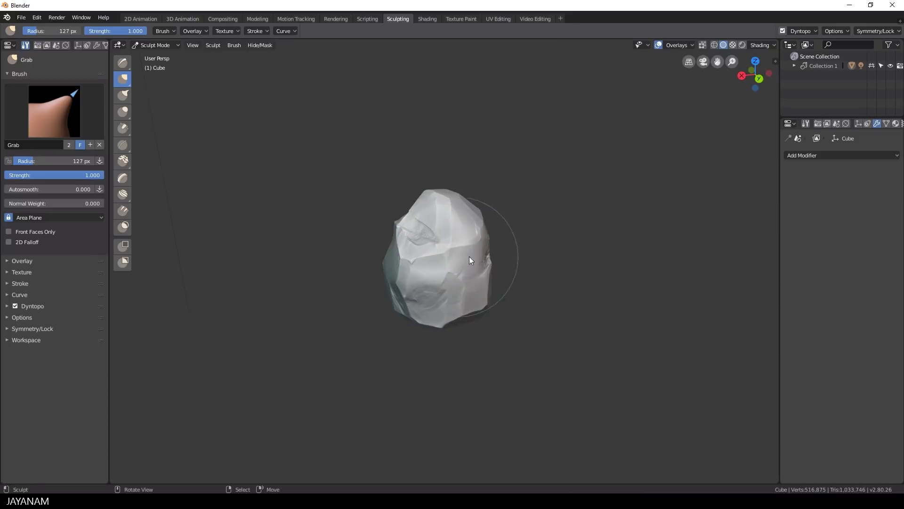
left_click_drag(485, 229, 480, 233)
scroll(480, 231, "up", 1)
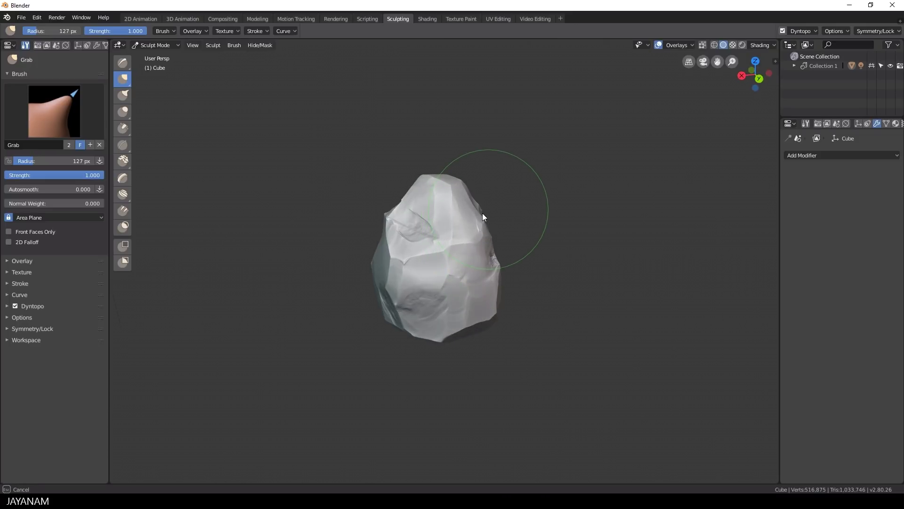
mouse_move(484, 213)
middle_mouse_down()
mouse_move(400, 265)
mouse_move(408, 233)
middle_mouse_up()
left_click_drag(410, 235, 411, 235)
Nudge the rock's underside and the opposite upper shoulder with the Grab brush to adjust the silhouette.
mouse_move(559, 248)
middle_mouse_down()
mouse_move(477, 278)
mouse_move(508, 286)
mouse_move(491, 183)
middle_mouse_up()
scroll(482, 252, "up", 2)
left_click_drag(481, 251, 483, 260)
scroll(548, 233, "down", 2)
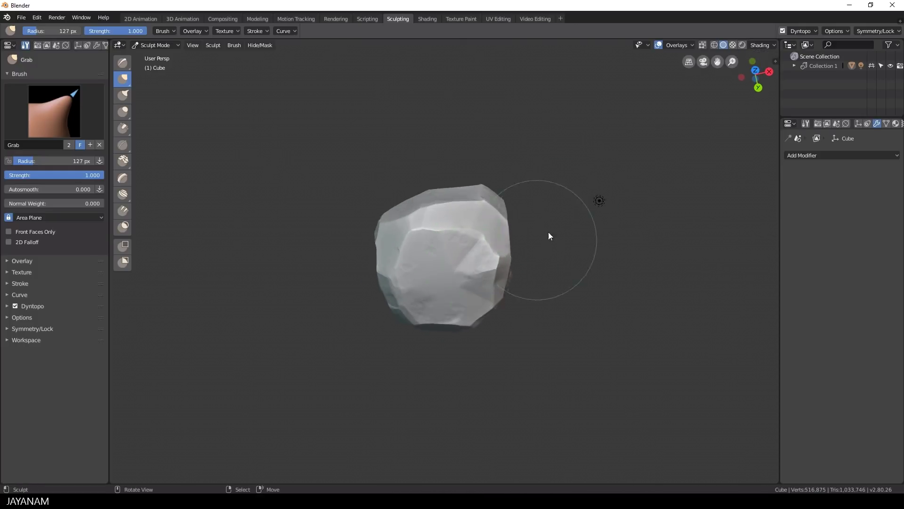
mouse_move(549, 234)
middle_mouse_down()
mouse_move(413, 313)
mouse_move(363, 213)
middle_mouse_up()
left_click_drag(375, 225, 376, 221)
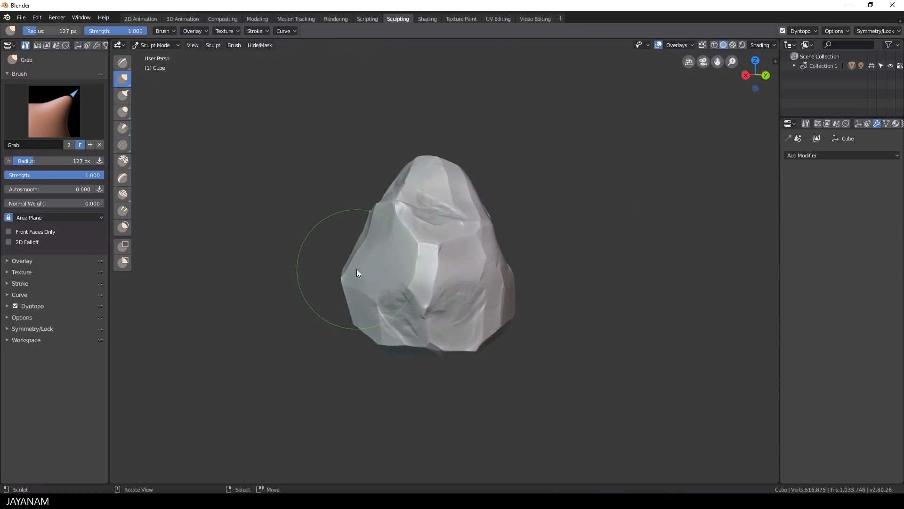
Push both lower flanks slightly inward and lift the lower corner of the base with the Grab brush.
left_click_drag(358, 270, 361, 270)
left_click_drag(513, 289, 509, 291)
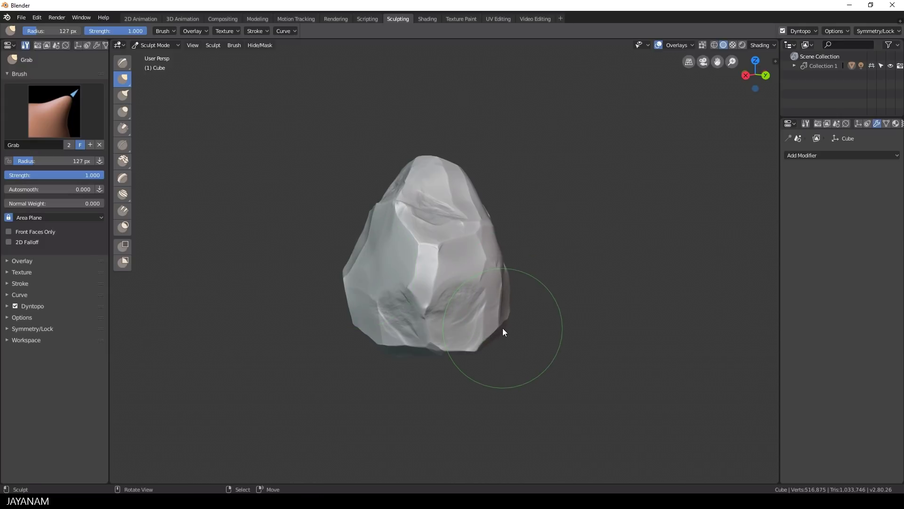
middle_click_drag(502, 328, 366, 266)
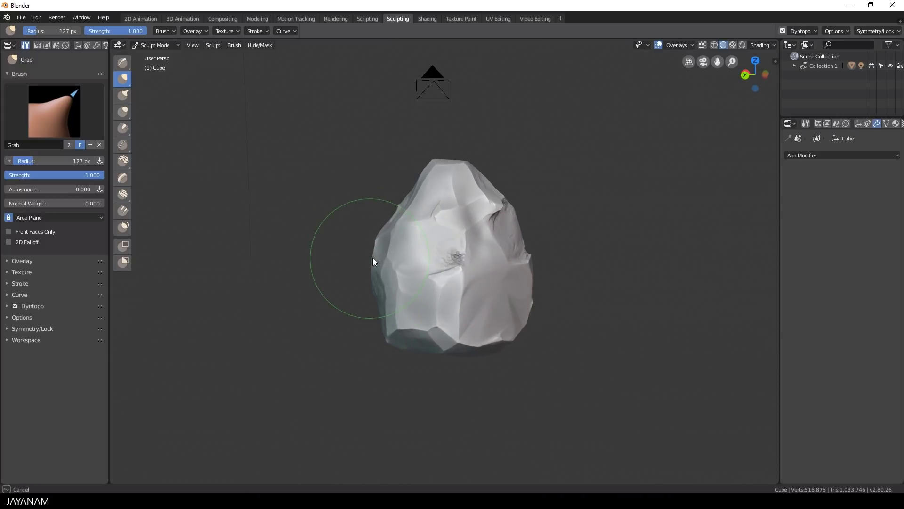
mouse_move(517, 322)
left_mouse_down()
mouse_move(522, 327)
mouse_move(516, 306)
left_mouse_up()
mouse_move(517, 306)
middle_mouse_down()
mouse_move(457, 318)
mouse_move(394, 367)
mouse_move(488, 359)
mouse_move(400, 358)
mouse_move(458, 361)
mouse_move(587, 325)
mouse_move(491, 320)
mouse_move(546, 300)
mouse_move(477, 314)
middle_mouse_up()
Examine the reshaped rock from all sides, up close and from a distance.
scroll(478, 312, "up", 3)
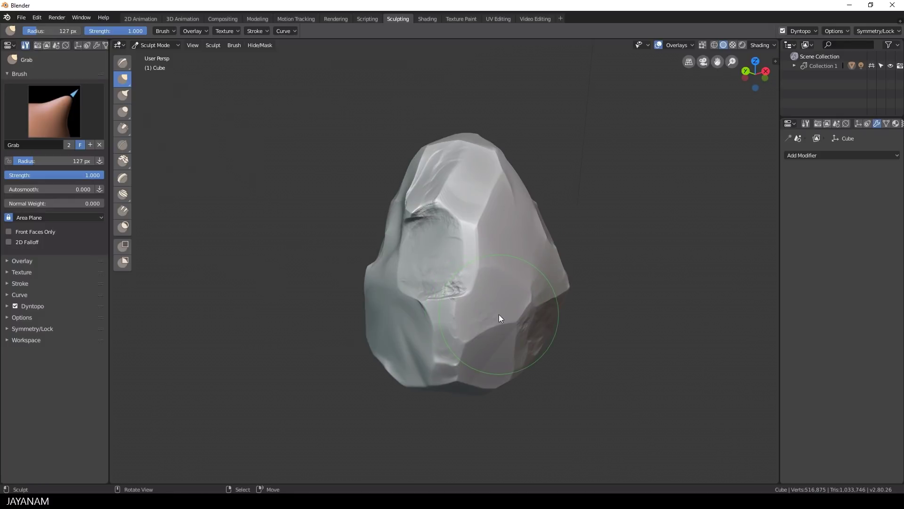
mouse_move(698, 262)
middle_mouse_down()
mouse_move(544, 276)
mouse_move(562, 307)
mouse_move(540, 296)
middle_mouse_up()
scroll(641, 260, "up", 2)
scroll(641, 260, "down", 2)
scroll(538, 298, "up", 4)
left_click_drag(442, 324, 479, 309)
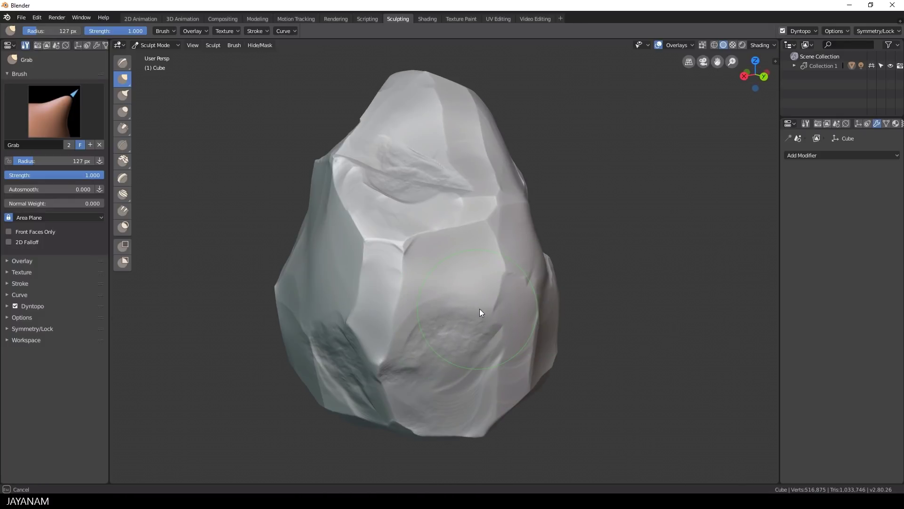
left_click(55, 112)
scroll(655, 258, "down", 2)
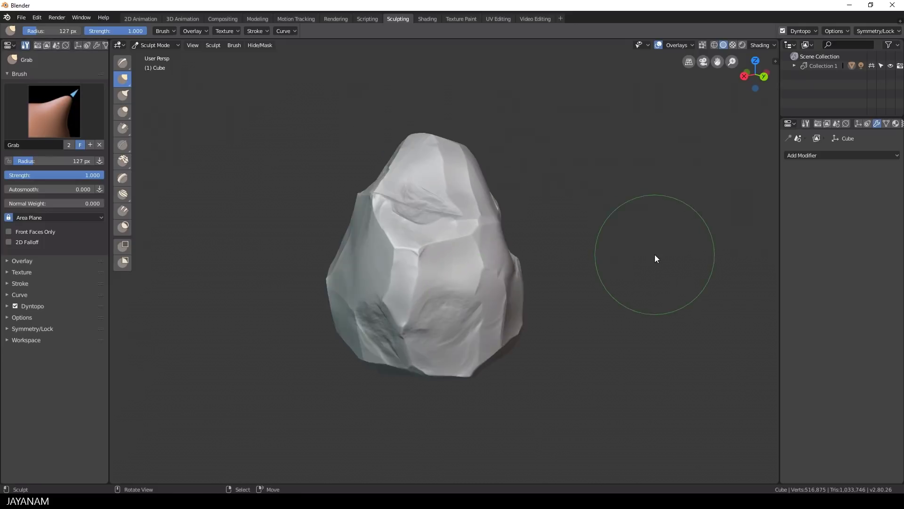
middle_click_drag(655, 258, 513, 313)
scroll(486, 324, "up", 2)
scroll(467, 341, "down", 3)
mouse_move(471, 341)
middle_mouse_down()
mouse_move(439, 353)
mouse_move(464, 354)
middle_mouse_up()
scroll(565, 357, "down", 2)
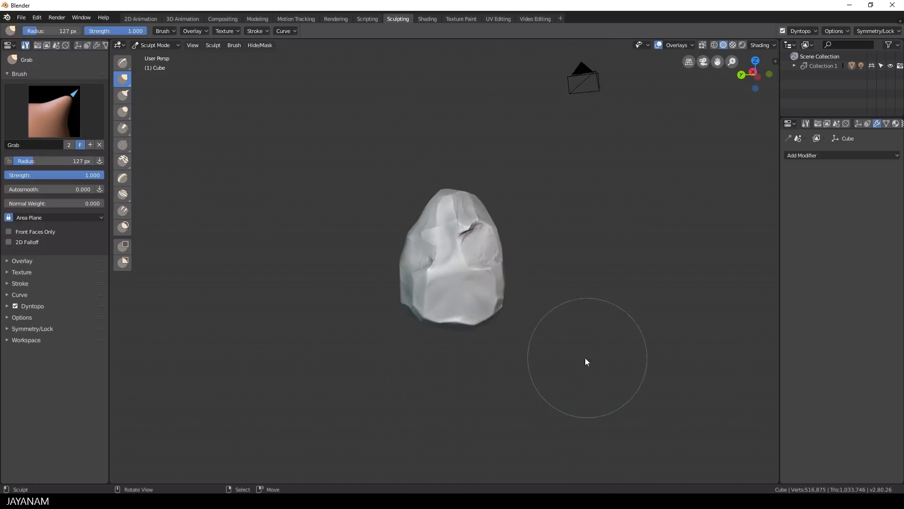
mouse_move(585, 358)
middle_mouse_down()
mouse_move(314, 363)
mouse_move(678, 418)
middle_mouse_up()
scroll(507, 364, "up", 3)
scroll(507, 364, "down", 2)
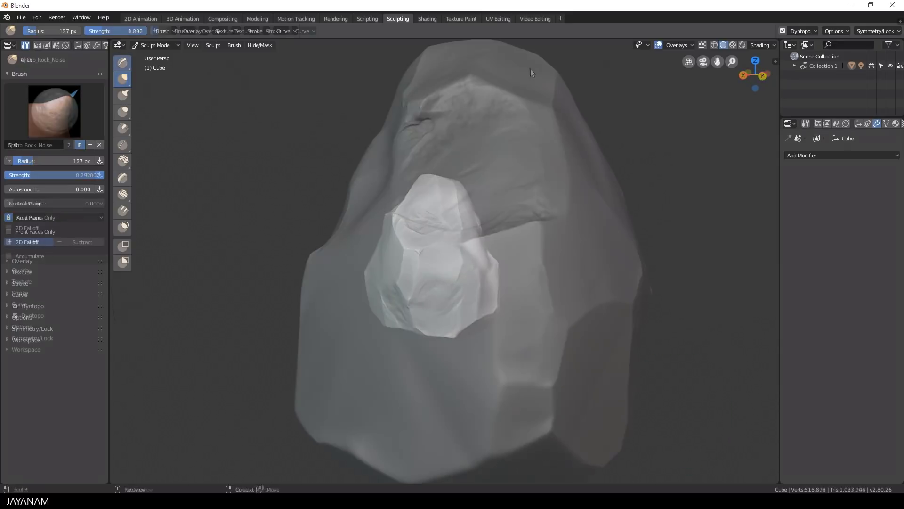
Roughen the upper rim of the large hollow and the facet edges above it with Orb_Rock_Noise at 57 px radius and 0.292 strength.
mouse_move(531, 73)
left_mouse_down()
mouse_move(419, 108)
mouse_move(436, 113)
left_mouse_up()
middle_click_drag(471, 141, 484, 166)
scroll(484, 166, "up", 3)
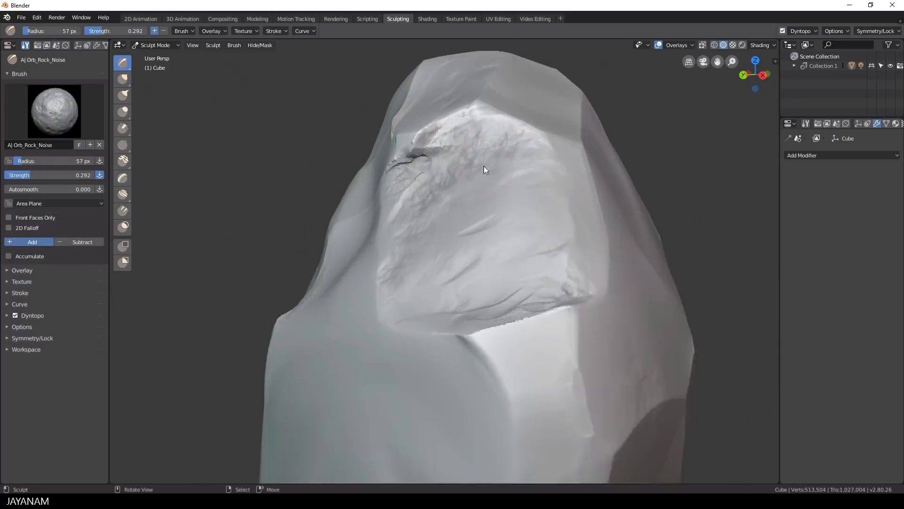
left_click_drag(503, 80, 600, 115)
middle_click_drag(600, 115, 577, 129)
scroll(594, 75, "up", 2)
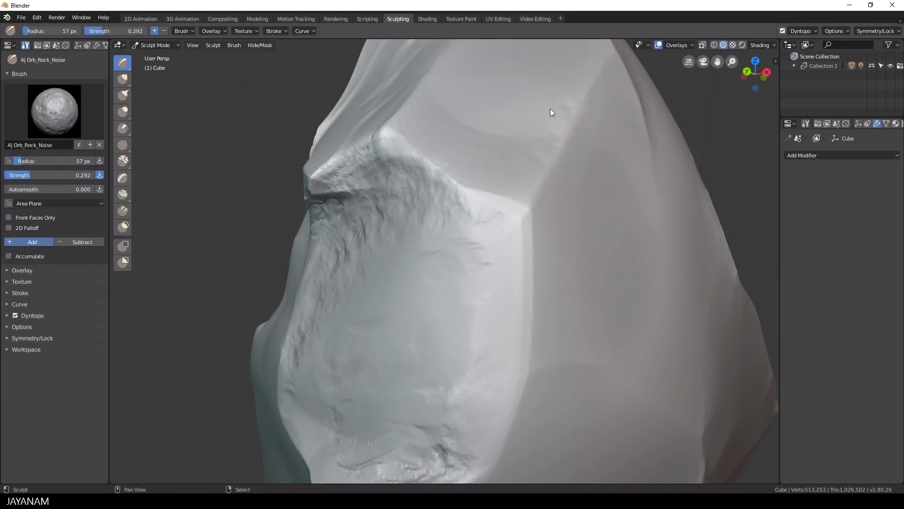
left_click_drag(551, 112, 414, 130)
left_click_drag(540, 100, 537, 102)
Deepen the rough pit in the side facet and roughen its lower edge with the rock noise brush.
middle_click_drag(439, 245, 544, 254)
left_click_drag(481, 305, 483, 282)
mouse_move(491, 263)
left_mouse_down()
mouse_move(493, 245)
mouse_move(481, 282)
left_mouse_up()
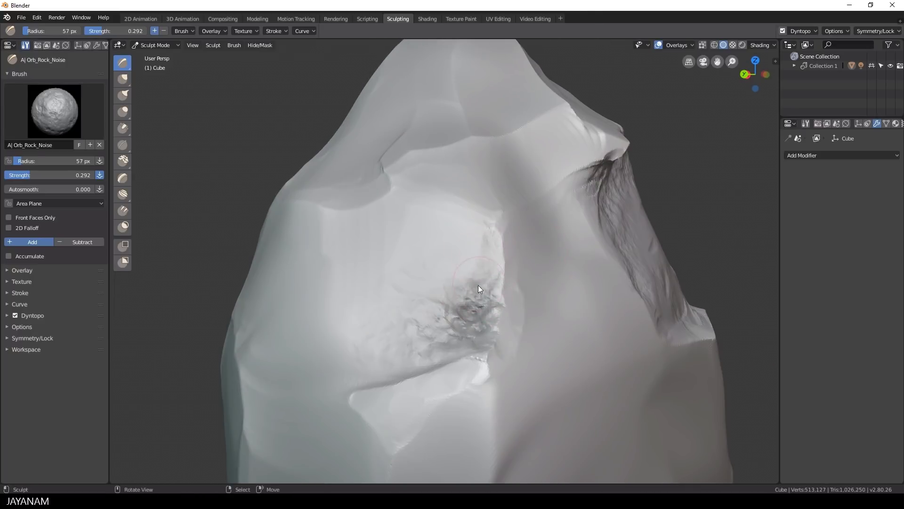
middle_click_drag(483, 330, 510, 348)
left_click_drag(512, 353, 514, 367)
Add rock noise along the sharp ridge between the dark side facet and the broad pale facet.
mouse_move(562, 360)
middle_mouse_down()
mouse_move(590, 334)
mouse_move(399, 392)
middle_mouse_up()
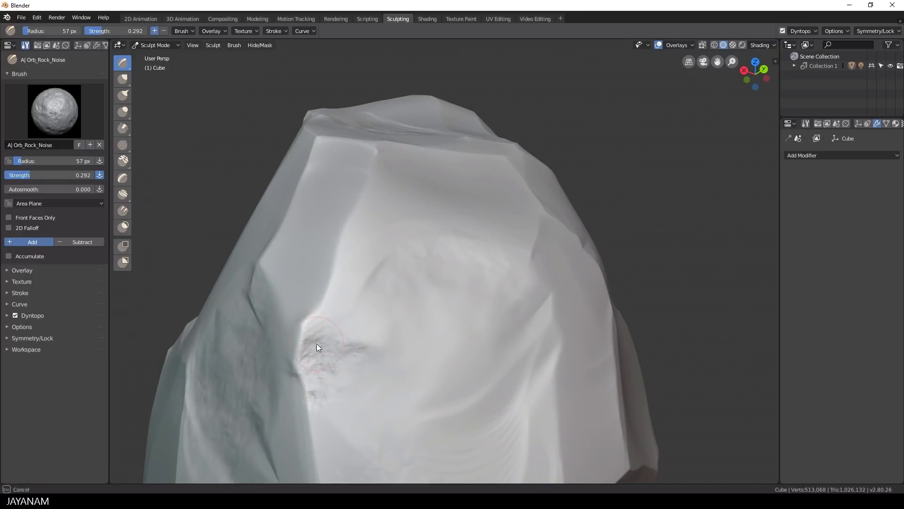
left_click_drag(318, 347, 320, 346)
middle_click_drag(319, 346, 414, 278)
middle_click_drag(430, 342, 446, 324)
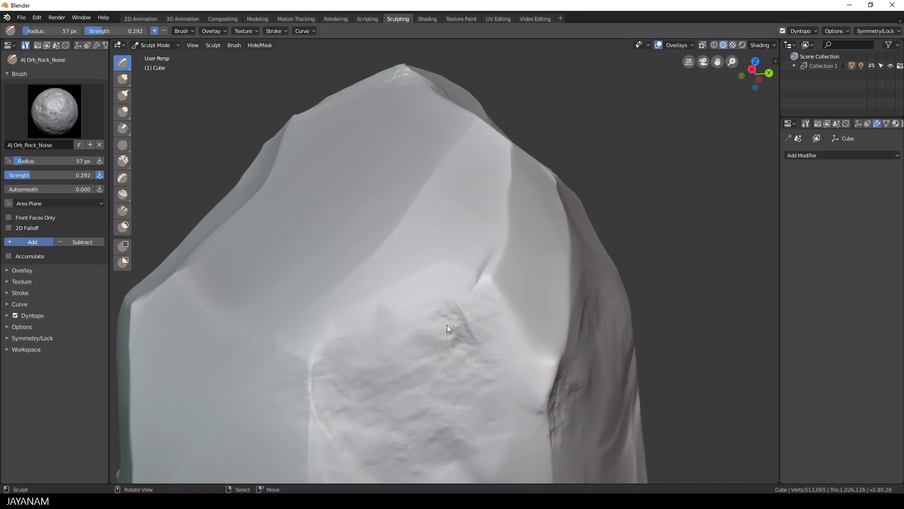
Switch to the Orb_Slash_Curve brush and cut slashes beside the large roughened hollow and across the adjoining smooth ridge.
left_click(49, 112)
left_click(253, 262)
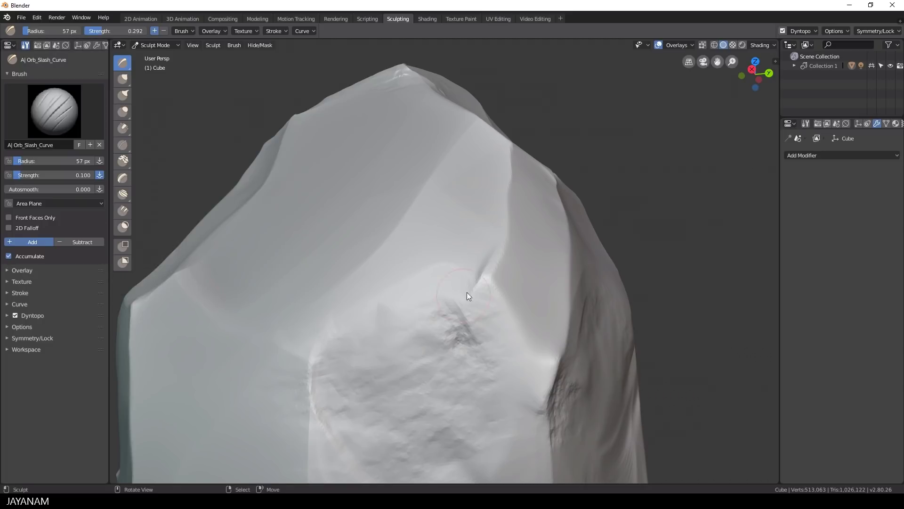
scroll(454, 309, "down", 5)
middle_click_drag(421, 332, 266, 322)
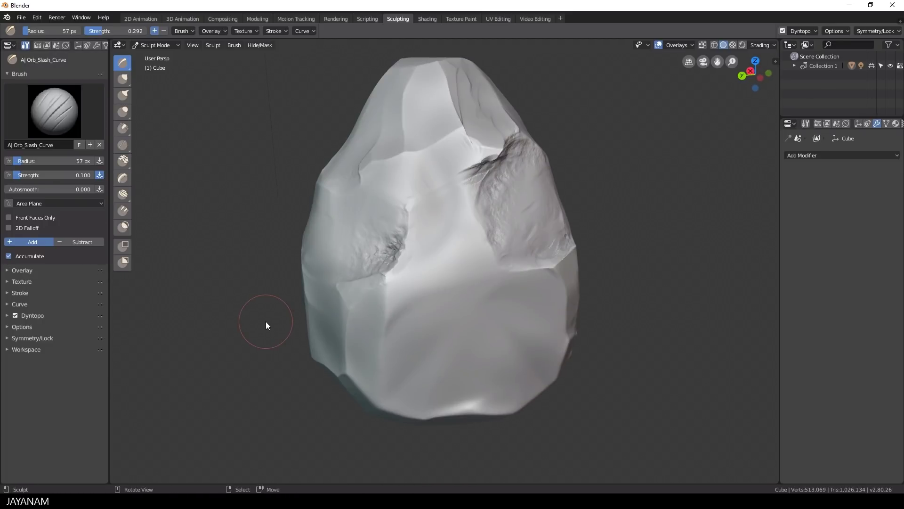
right_click(265, 322)
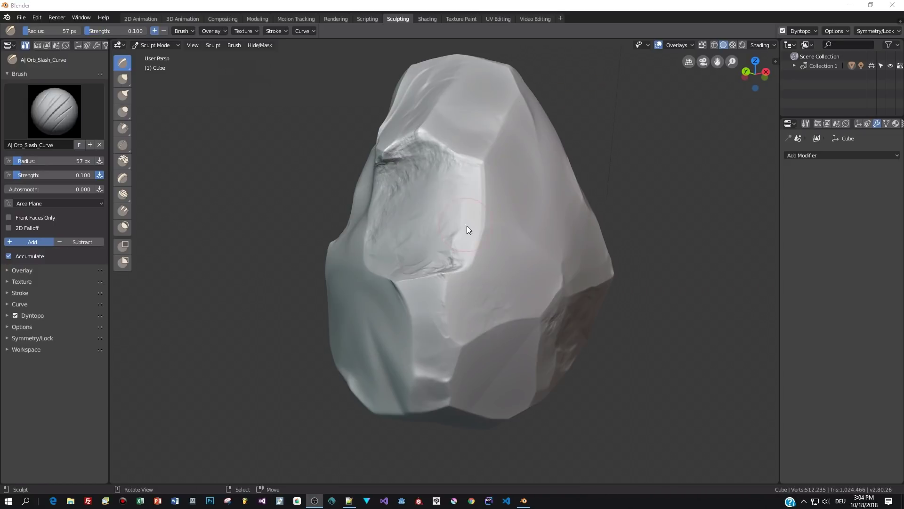
mouse_move(664, 164)
middle_mouse_down()
mouse_move(661, 184)
mouse_move(679, 162)
middle_mouse_up()
scroll(640, 141, "up", 2)
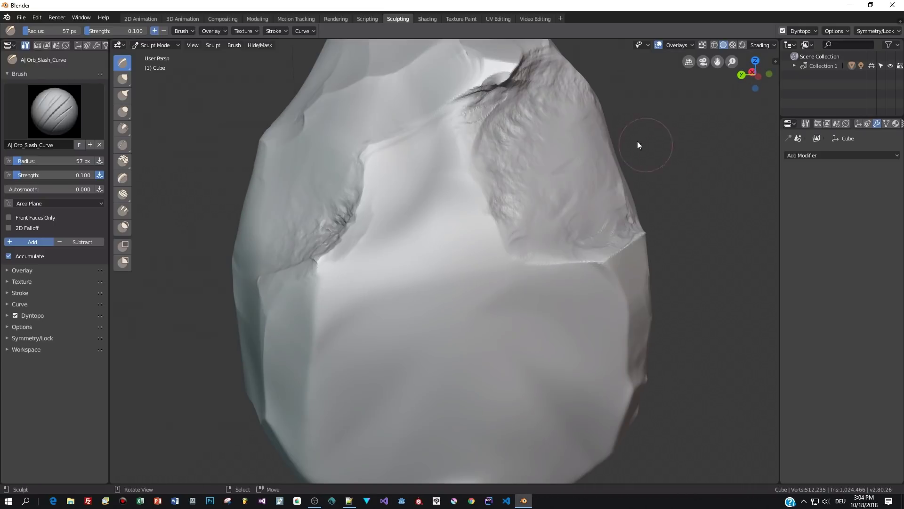
left_click_drag(468, 96, 521, 87)
left_click_drag(490, 122, 436, 233)
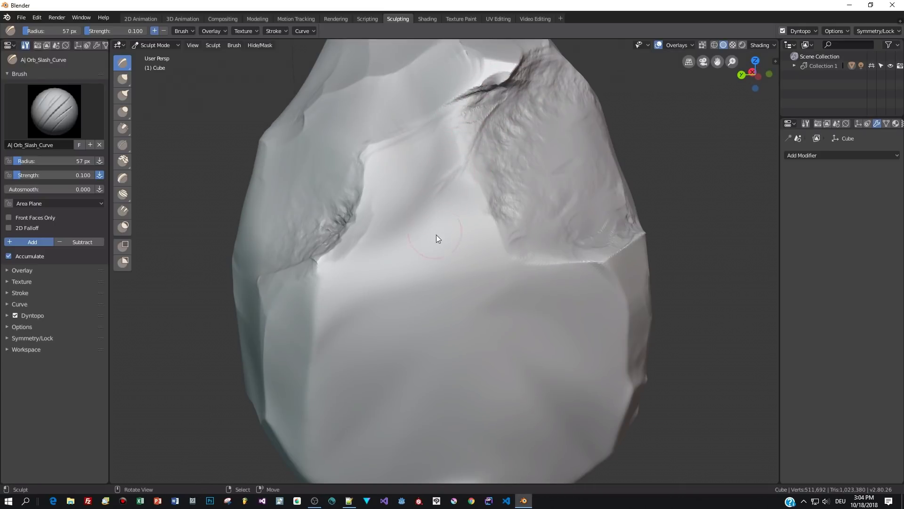
Switch to the Orb_Cracks_Smooth_Edge brush with a 10 px radius and draw a fine crack beside the large hollow.
left_click(55, 111)
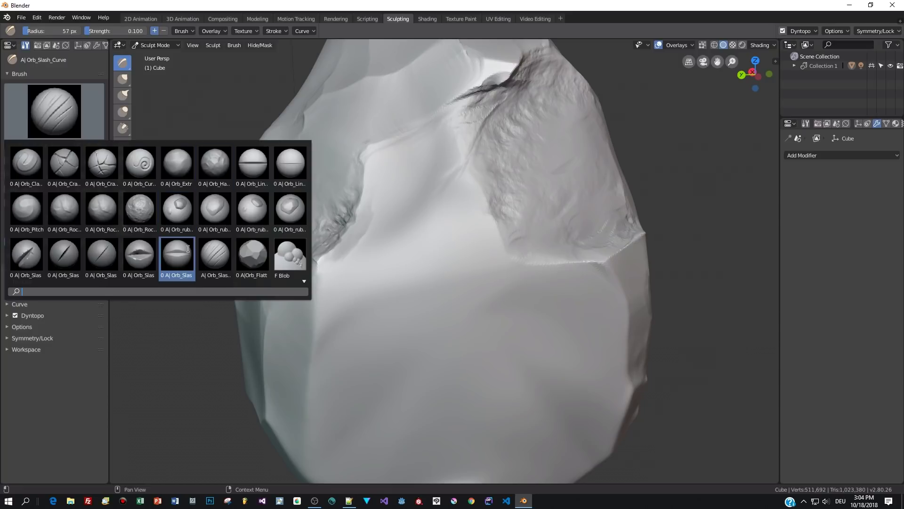
left_click(102, 163)
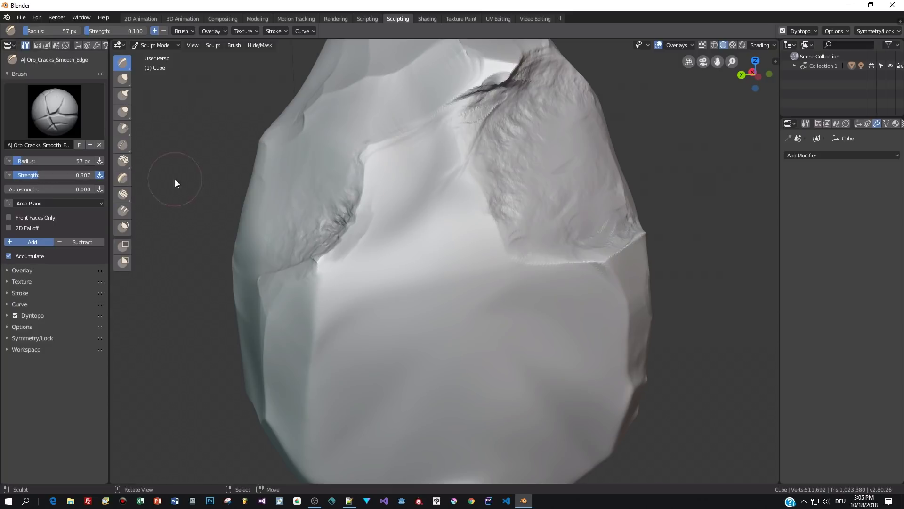
key("f")
left_click(444, 204)
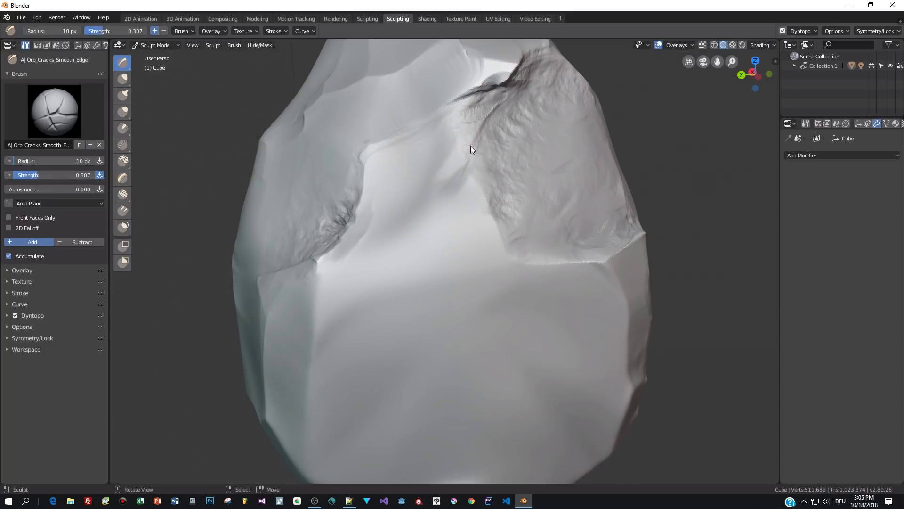
left_click_drag(471, 146, 426, 201)
Carve a crack down the long edge between the broad smooth facet and the narrow roughened facet.
mouse_move(478, 186)
middle_mouse_down()
mouse_move(682, 134)
mouse_move(489, 317)
middle_mouse_up()
mouse_move(518, 314)
left_mouse_down()
mouse_move(536, 330)
mouse_move(514, 313)
mouse_move(541, 319)
left_mouse_up()
mouse_move(541, 318)
middle_mouse_down()
mouse_move(728, 317)
mouse_move(534, 241)
middle_mouse_up()
mouse_move(535, 241)
left_mouse_down()
mouse_move(504, 339)
mouse_move(518, 243)
mouse_move(501, 354)
left_mouse_up()
Change the Dyntopo constant detail resolution and recarve the crack along the long facet edge.
left_click(800, 30)
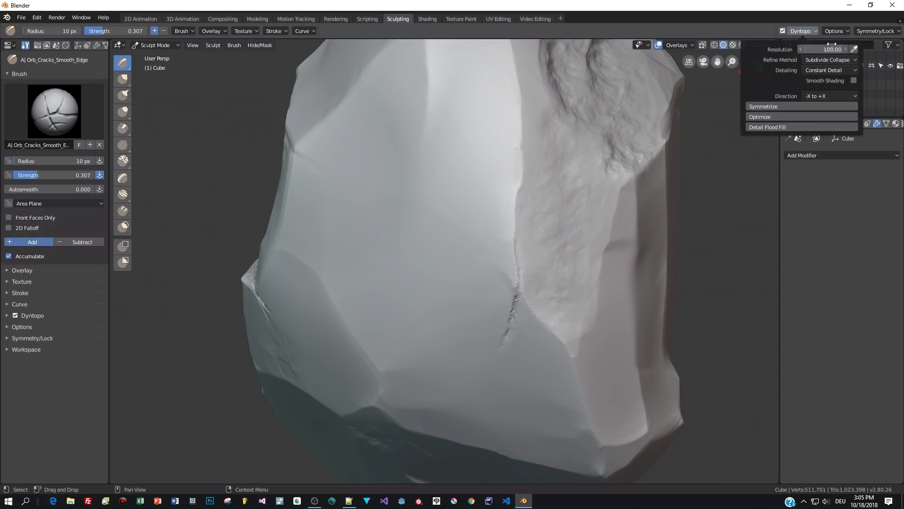
double_click(827, 49)
key("Return")
mouse_move(521, 281)
left_mouse_down()
mouse_move(523, 242)
mouse_move(514, 321)
mouse_move(487, 363)
left_mouse_up()
middle_click_drag(519, 308, 724, 245)
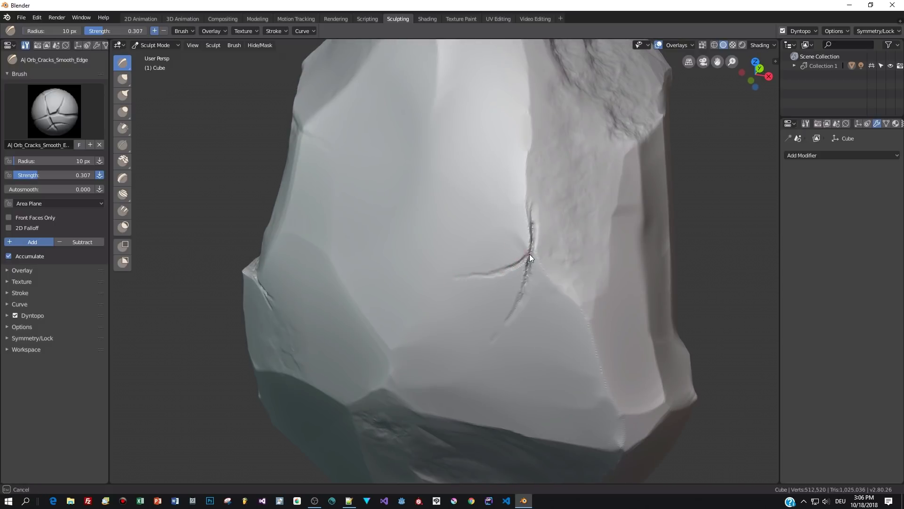
Extend the crack upward along the facet edge and deepen the point where its branches meet.
mouse_move(529, 253)
left_mouse_down()
mouse_move(553, 210)
mouse_move(530, 222)
mouse_move(538, 224)
mouse_move(532, 203)
left_mouse_up()
left_click_drag(540, 256, 591, 294)
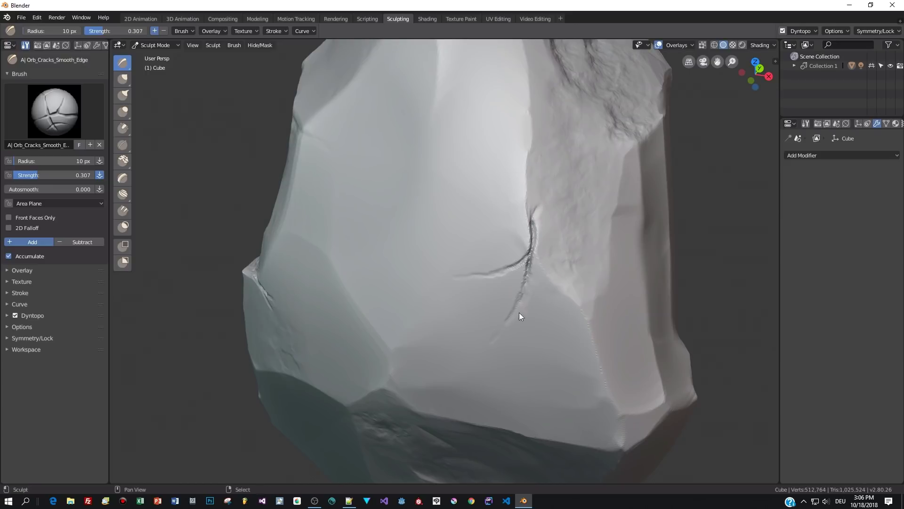
middle_click_drag(689, 279, 722, 328)
left_click_drag(464, 228, 466, 226)
left_click_drag(444, 259, 461, 220)
Deepen the main crack and carve a long curved branch up across the roughened facet.
middle_click_drag(553, 288, 586, 228, "ctrl")
mouse_move(442, 266)
left_mouse_down()
mouse_move(473, 132)
mouse_move(453, 187)
left_mouse_up()
left_click_drag(536, 76, 573, 56)
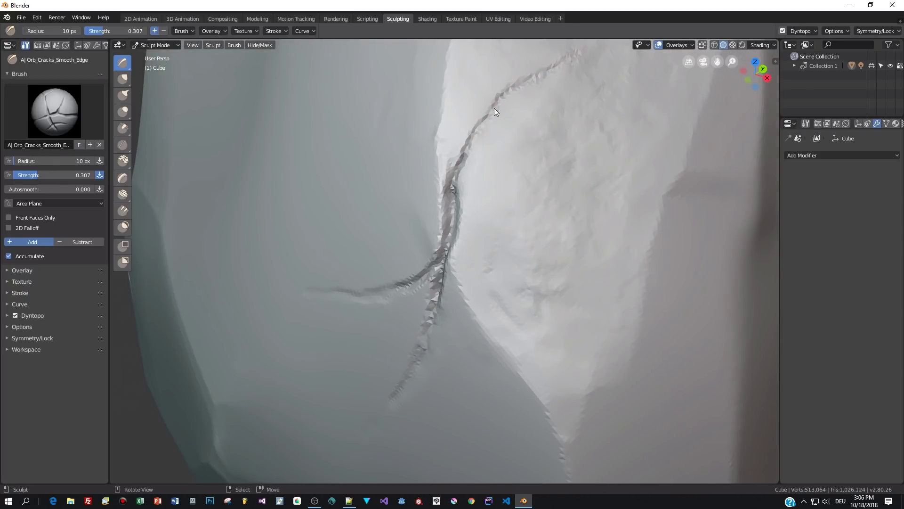
mouse_move(494, 108)
left_mouse_down()
mouse_move(455, 178)
mouse_move(446, 232)
mouse_move(454, 227)
left_mouse_up()
Switch to the Orb_Flatten_EdgeProtect brush at 10 px radius and scrape the raised borders of the crack and its branches.
left_click(55, 112)
left_click(99, 112)
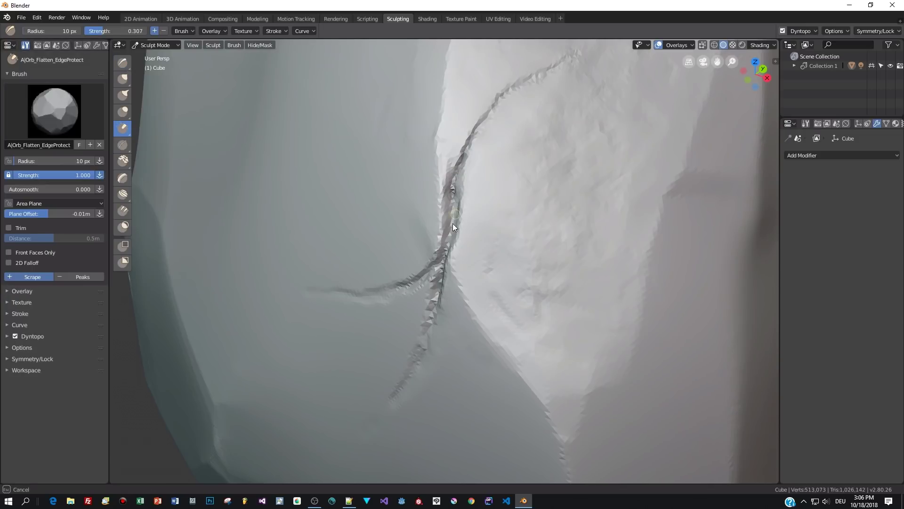
left_click_drag(565, 61, 458, 157)
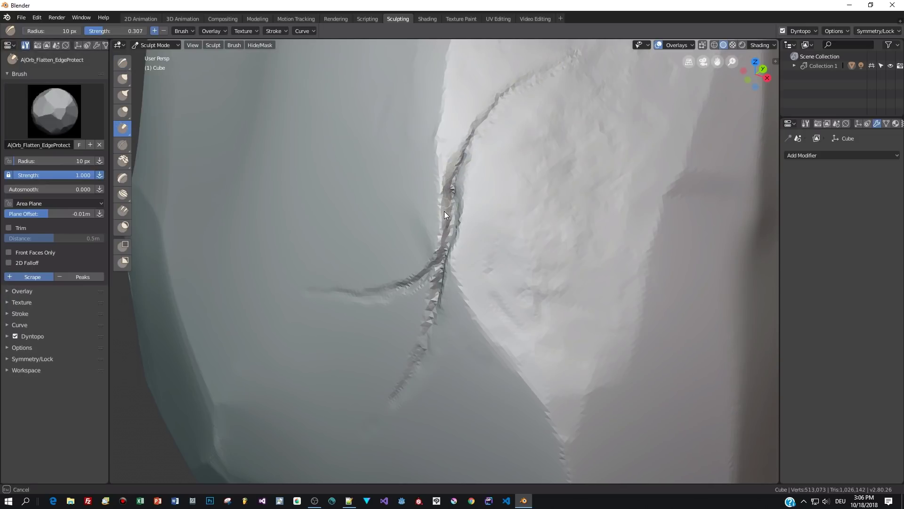
left_click_drag(445, 212, 405, 282)
left_click_drag(441, 230, 448, 248)
middle_click_drag(128, 440, 154, 430)
mouse_move(657, 142)
left_mouse_down()
mouse_move(661, 182)
mouse_move(643, 231)
mouse_move(611, 211)
mouse_move(652, 251)
left_mouse_up()
Enlarge the flatten brush to 27 px and scrape the surfaces around the crack and the neighbouring facet edge.
key("f")
left_click(662, 249)
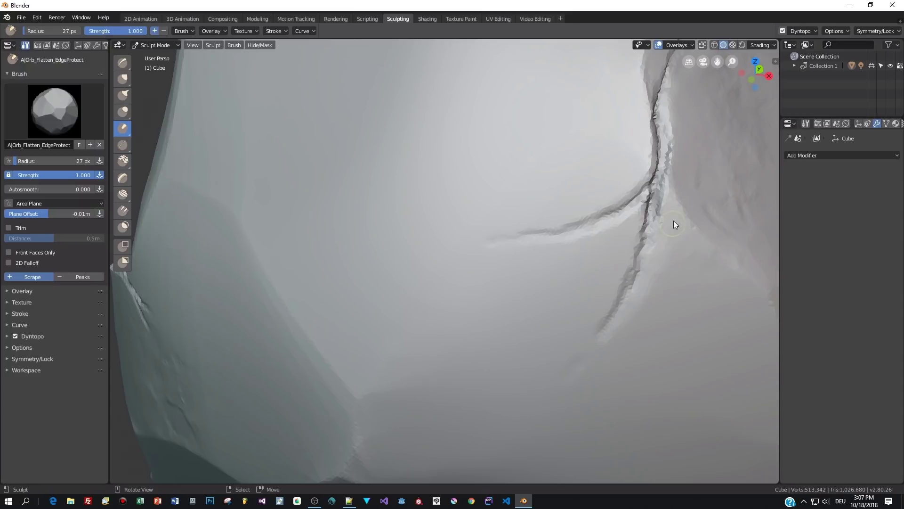
mouse_move(673, 220)
left_mouse_down()
mouse_move(668, 227)
mouse_move(670, 207)
left_mouse_up()
left_click_drag(692, 235, 735, 259)
mouse_move(571, 212)
left_mouse_down()
mouse_move(643, 130)
mouse_move(647, 80)
mouse_move(645, 124)
left_mouse_up()
Scrape the facet edge above the crack and the diagonal ridge below the two roughened patches.
middle_click_drag(350, 243, 148, 126, "ctrl")
middle_click_drag(775, 218, 718, 232)
middle_click_drag(396, 238, 397, 232, "ctrl")
mouse_move(396, 236)
left_mouse_down()
mouse_move(384, 249)
mouse_move(405, 257)
left_mouse_up()
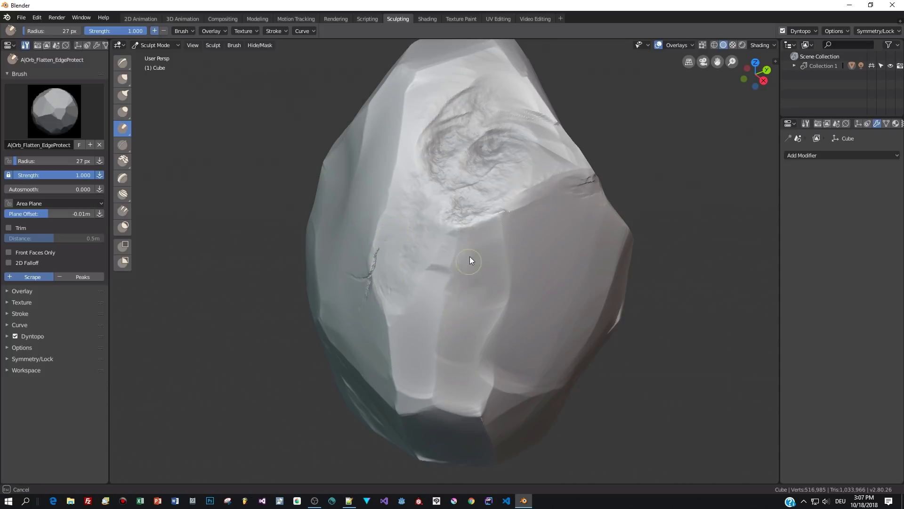
mouse_move(469, 257)
middle_mouse_down()
mouse_move(723, 221)
mouse_move(454, 249)
middle_mouse_up()
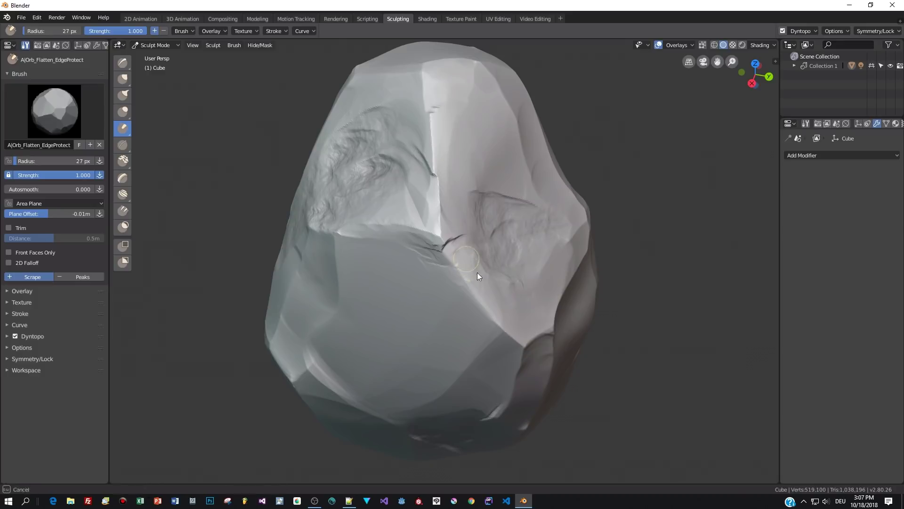
left_click_drag(477, 271, 478, 273)
Scrape the smooth ridge between the pitted hollow and the large roughened facet.
mouse_move(613, 232)
middle_mouse_down()
mouse_move(644, 218)
mouse_move(505, 246)
mouse_move(664, 255)
mouse_move(502, 265)
middle_mouse_up()
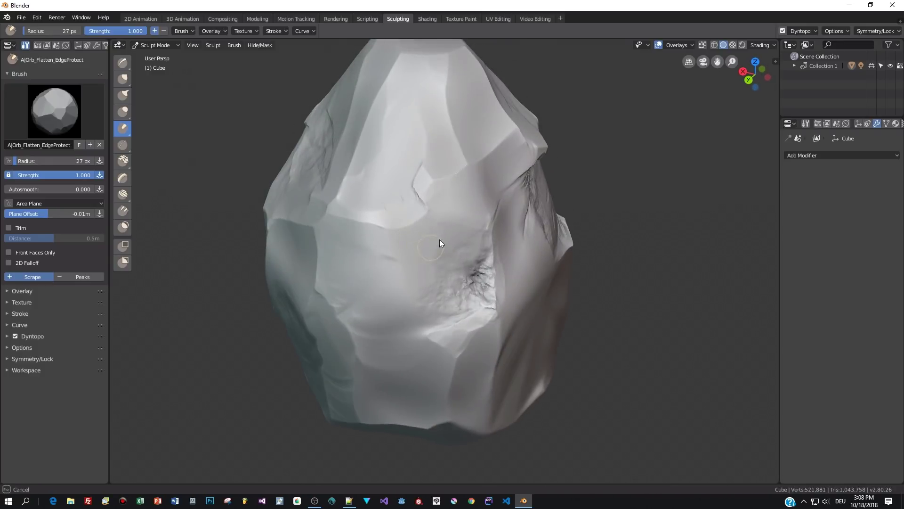
middle_click_drag(697, 302, 640, 297)
mouse_move(474, 259)
left_mouse_down()
mouse_move(468, 273)
mouse_move(477, 255)
mouse_move(477, 277)
mouse_move(482, 263)
left_mouse_up()
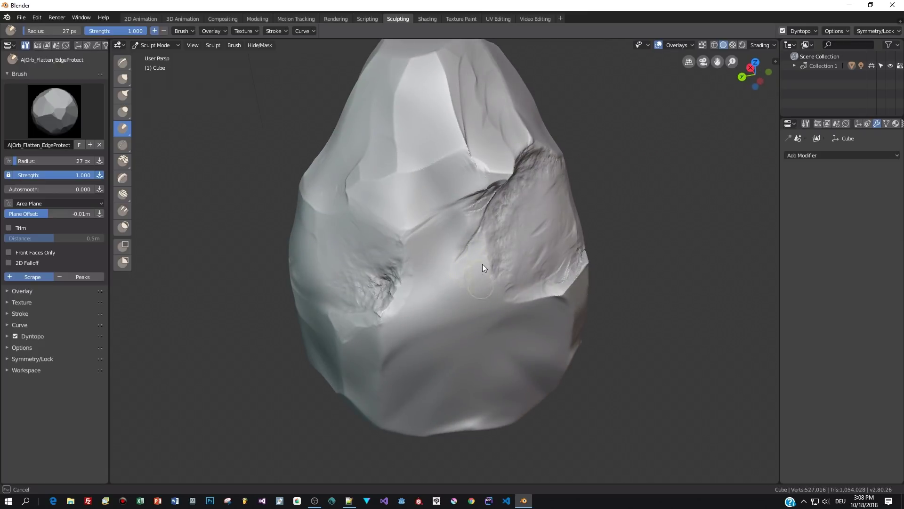
Scrape the rock surface below the pitted hollow and the lip of the smooth facet above the crack.
left_click_drag(391, 368, 390, 356)
left_click_drag(409, 317, 424, 346)
mouse_move(449, 191)
middle_mouse_down()
mouse_move(647, 252)
mouse_move(634, 256)
middle_mouse_up()
mouse_move(423, 192)
left_mouse_down()
mouse_move(419, 170)
mouse_move(450, 175)
left_mouse_up()
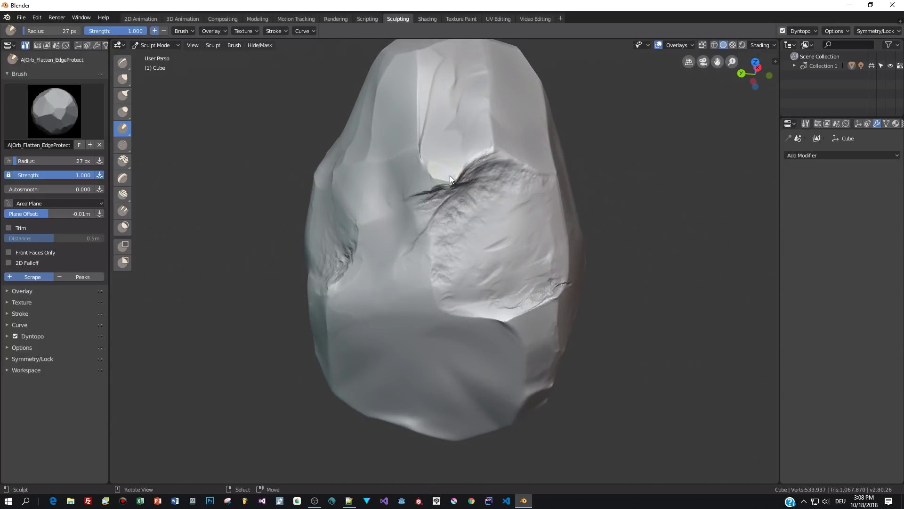
Scrape the lower border of the large roughened facet, reducing the flatten brush to 14 px for its bright ledge.
middle_click_drag(474, 160, 699, 271)
left_click_drag(518, 317, 487, 355)
left_click_drag(496, 324, 499, 325)
middle_click_drag(662, 322, 677, 335)
scroll(565, 349, "up", 2)
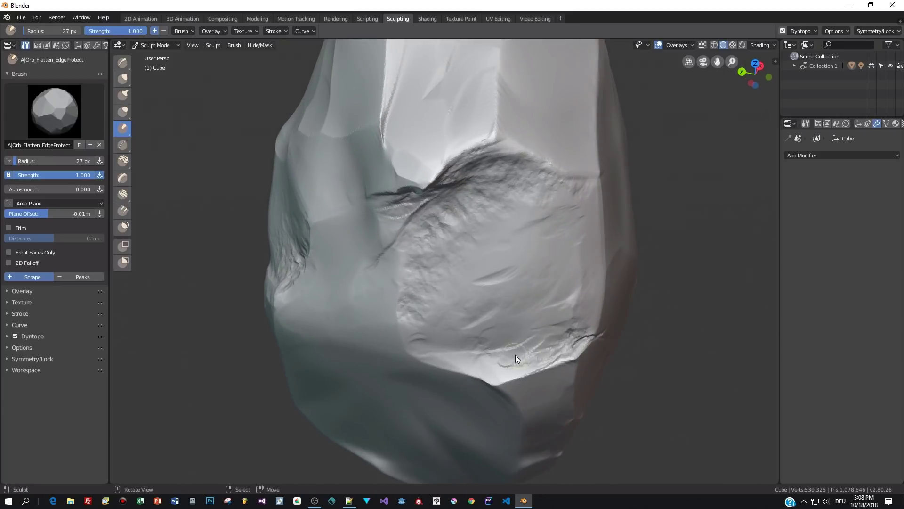
key("f")
left_click(515, 353)
left_click_drag(517, 372, 518, 377)
left_click_drag(575, 360, 570, 355)
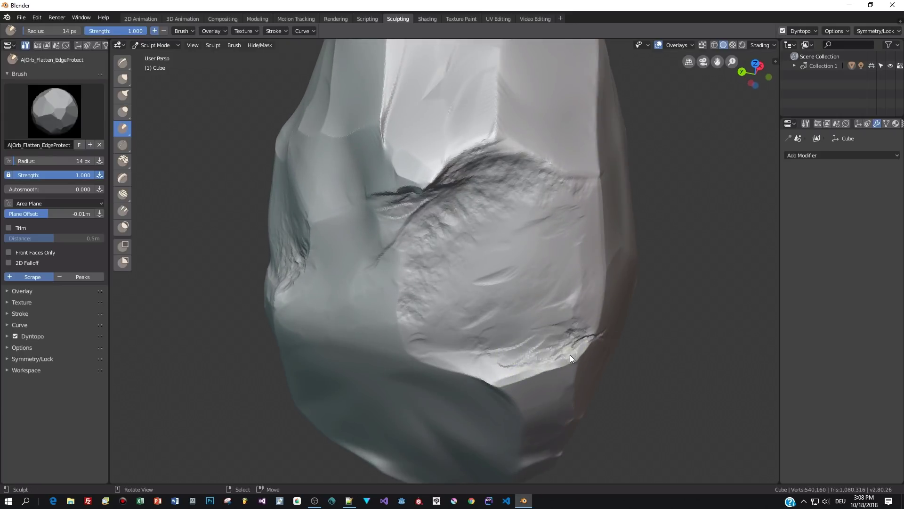
Scrape the surfaces around the thin branching crack and the adjoining facet edge.
mouse_move(570, 354)
middle_mouse_down()
mouse_move(673, 295)
mouse_move(425, 225)
middle_mouse_up()
mouse_move(428, 233)
left_mouse_down()
mouse_move(460, 255)
mouse_move(452, 335)
mouse_move(511, 318)
left_mouse_up()
middle_click_drag(767, 253, 690, 268)
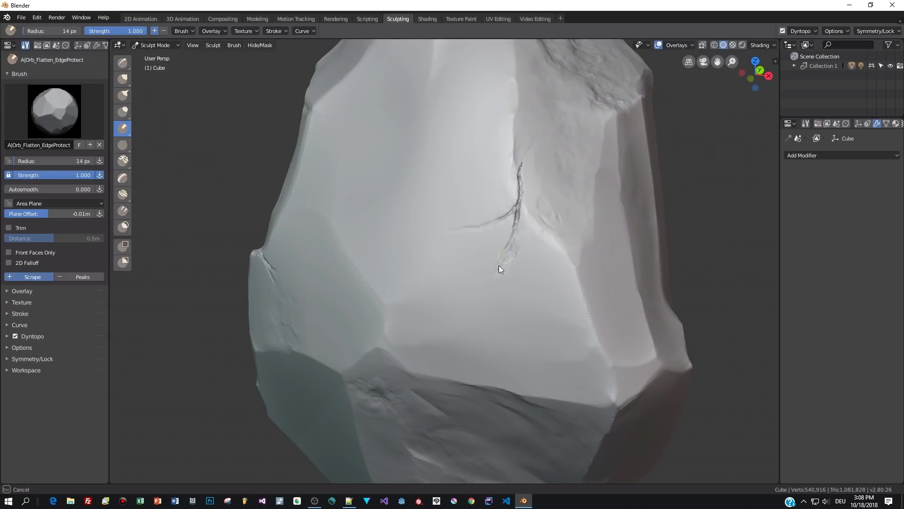
mouse_move(525, 221)
left_mouse_down()
mouse_move(526, 238)
mouse_move(535, 227)
left_mouse_up()
middle_click_drag(535, 226, 712, 285)
mouse_move(402, 198)
left_mouse_down()
mouse_move(395, 218)
mouse_move(408, 248)
left_mouse_up()
Enlarge the flatten brush to 43 px and scrape the wavy edge between the narrow bright facet and the broad smooth one.
middle_click_drag(738, 336, 554, 360)
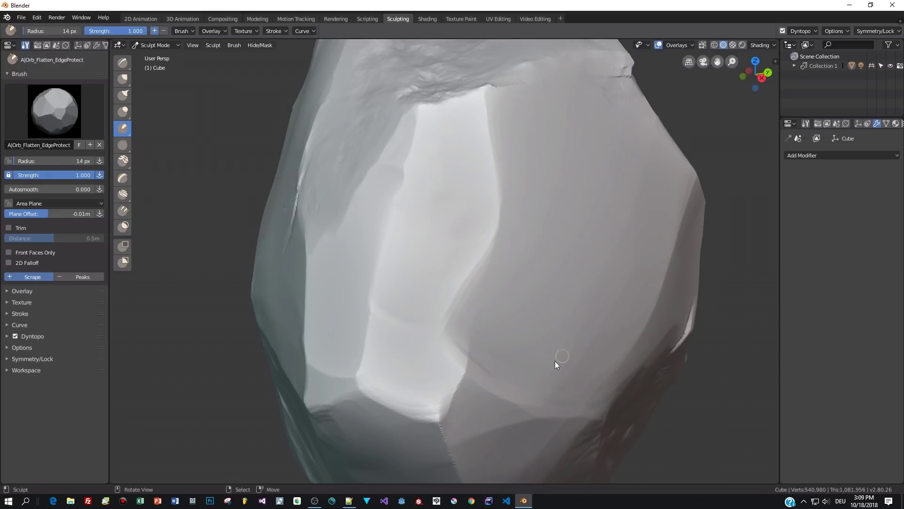
key("f")
left_click(598, 341)
left_click_drag(642, 311, 621, 282)
middle_click_drag(645, 182, 616, 180)
left_click_drag(404, 277, 400, 239)
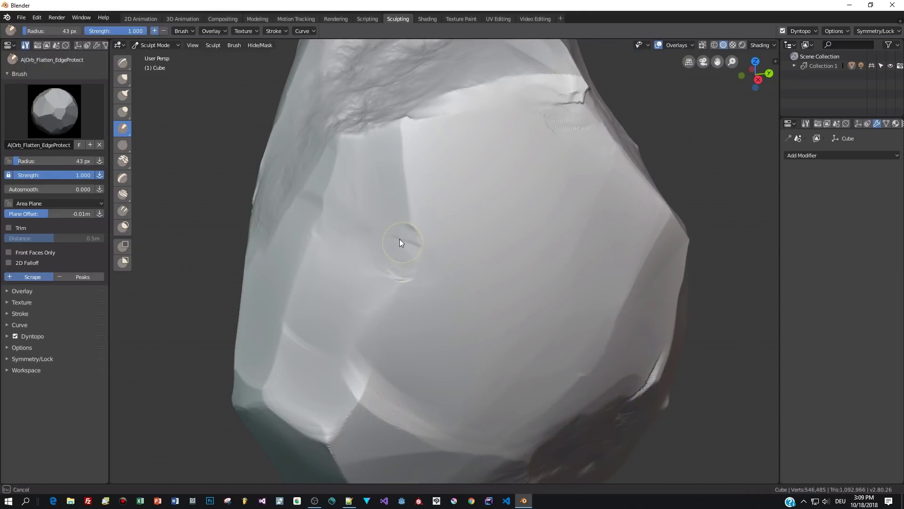
left_click_drag(370, 317, 362, 336)
Scrape the long facet edge beside the rough chipped patch on the adjoining side of the rock.
scroll(737, 320, "down", 2)
middle_click_drag(724, 310, 655, 313)
scroll(625, 202, "up", 5)
mouse_move(278, 192)
left_mouse_down()
mouse_move(283, 276)
mouse_move(254, 169)
mouse_move(222, 148)
mouse_move(272, 246)
left_mouse_up()
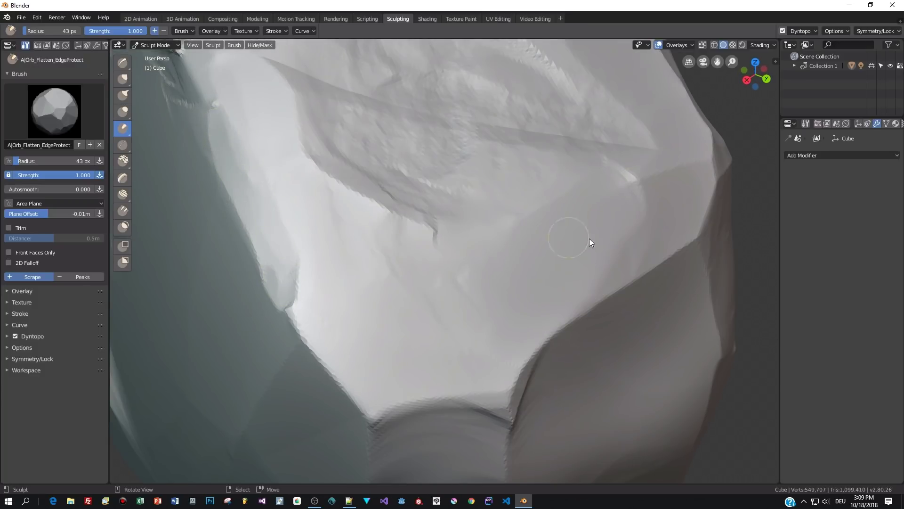
Scrape the upper side corner and vertical edge of the large roughened facet into a clean bevel.
middle_click_drag(590, 239, 756, 266)
scroll(706, 278, "down", 5)
middle_click_drag(672, 290, 483, 278)
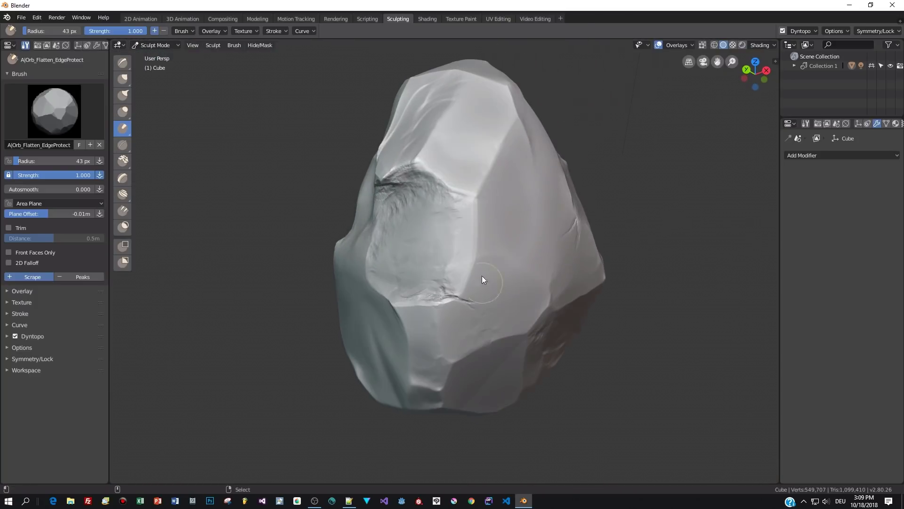
scroll(709, 201, "up", 4)
mouse_move(466, 171)
left_mouse_down()
mouse_move(485, 162)
mouse_move(456, 212)
left_mouse_up()
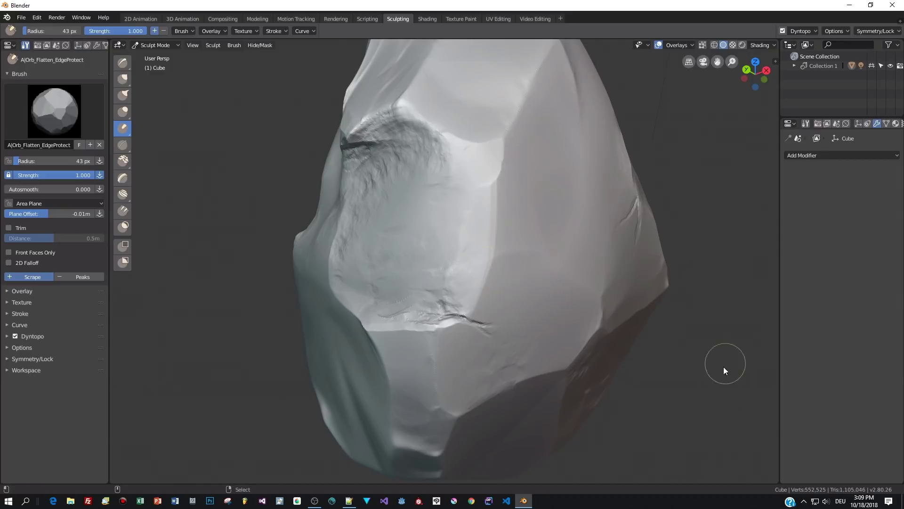
Scrape the lower facets and ridge beneath the chipped patch on the opposite side of the rock.
scroll(724, 368, "down", 3)
mouse_move(724, 367)
middle_mouse_down()
mouse_move(698, 354)
mouse_move(497, 336)
mouse_move(439, 297)
middle_mouse_up()
left_click_drag(436, 314, 449, 299)
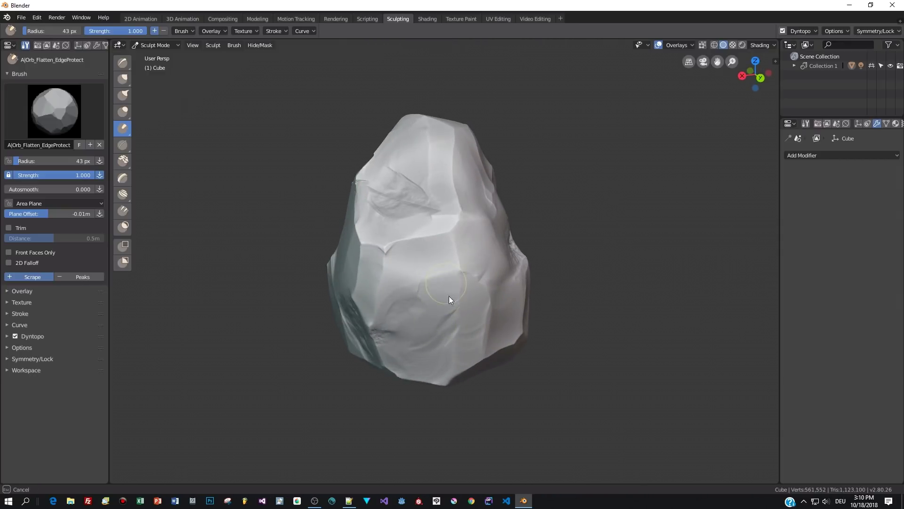
left_click_drag(457, 344, 459, 350)
Reduce the flatten brush to 17 px and scrape the pointed corner and vertical ridge below the chipped patch.
mouse_move(476, 354)
middle_mouse_down()
mouse_move(660, 367)
mouse_move(676, 337)
middle_mouse_up()
scroll(675, 338, "up", 3)
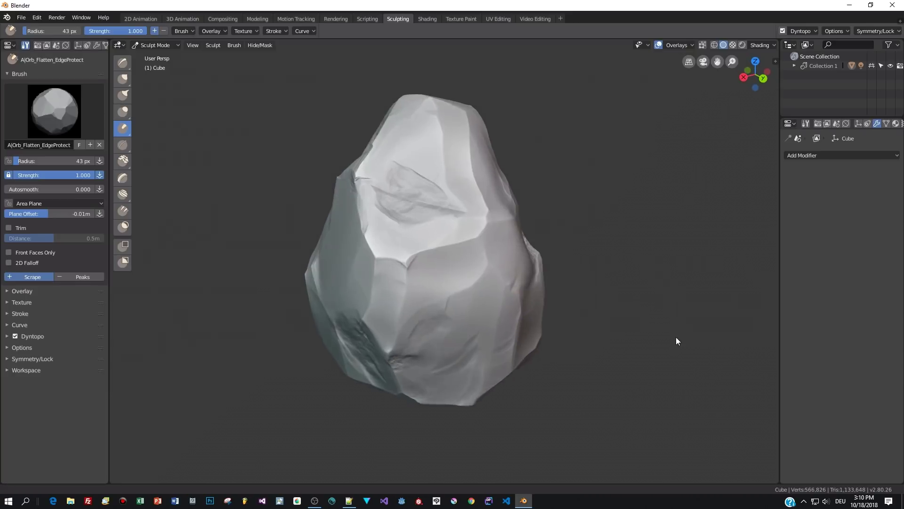
key("f")
left_click(357, 271)
mouse_move(376, 264)
left_mouse_down()
mouse_move(375, 283)
mouse_move(354, 262)
left_mouse_up()
left_click_drag(320, 289, 362, 284)
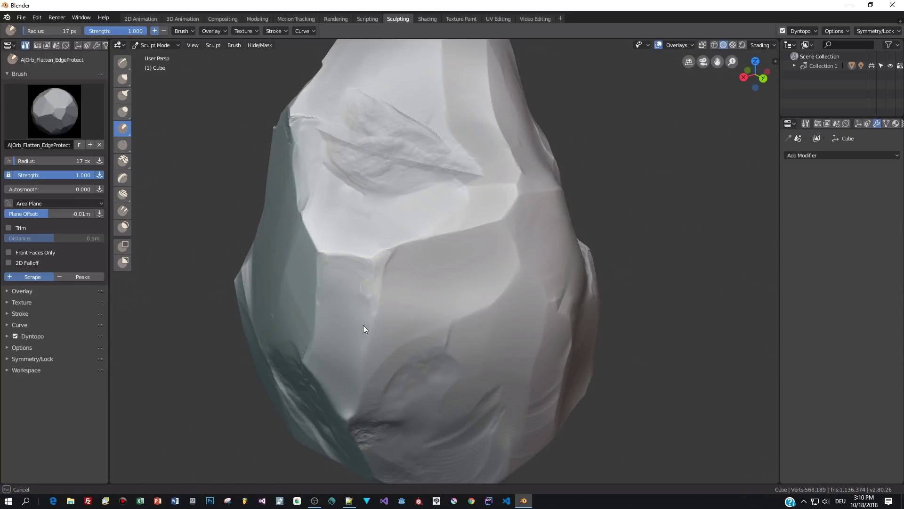
middle_click_drag(363, 325, 409, 332)
mouse_move(409, 332)
left_mouse_down()
mouse_move(384, 367)
mouse_move(368, 353)
mouse_move(417, 416)
mouse_move(747, 343)
left_mouse_up()
scroll(735, 377, "down", 4)
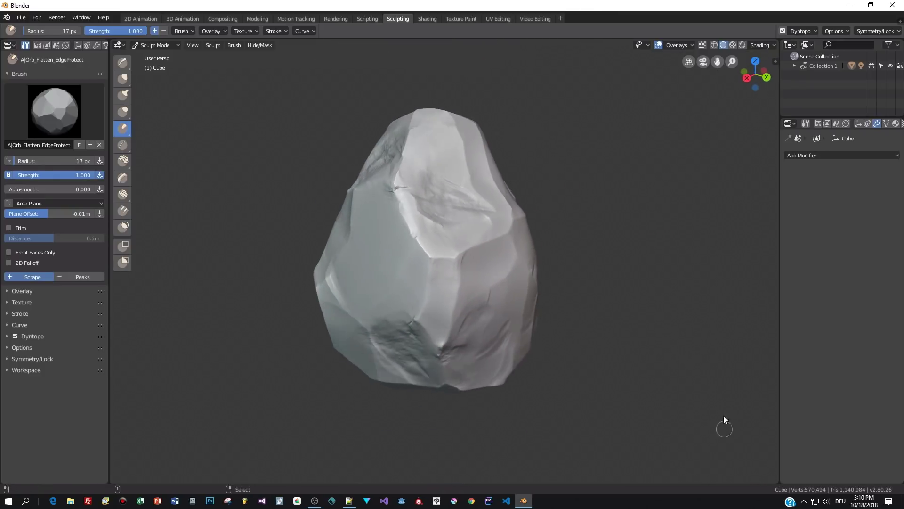
Scrape the facets and edges around the rock's base and lower front.
mouse_move(723, 424)
middle_mouse_down()
mouse_move(660, 343)
mouse_move(409, 324)
middle_mouse_up()
mouse_move(408, 324)
left_mouse_down()
mouse_move(450, 326)
mouse_move(431, 329)
mouse_move(476, 298)
mouse_move(486, 276)
mouse_move(510, 288)
mouse_move(485, 312)
mouse_move(377, 279)
mouse_move(400, 289)
left_mouse_up()
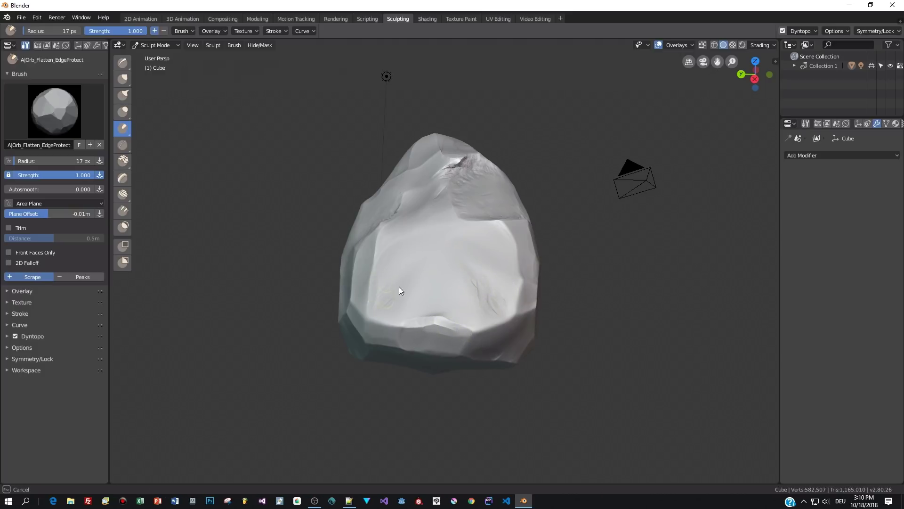
mouse_move(406, 313)
middle_mouse_down()
mouse_move(696, 297)
mouse_move(683, 309)
middle_mouse_up()
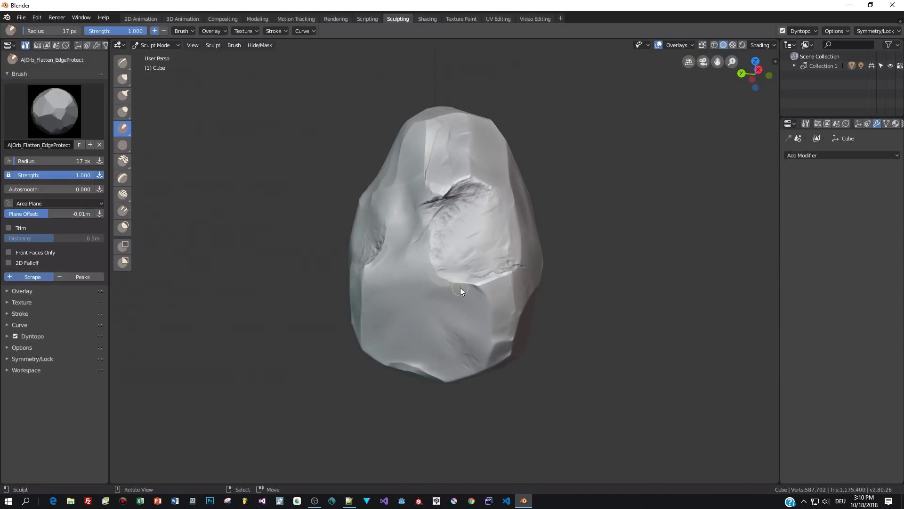
middle_click_drag(425, 294, 460, 274)
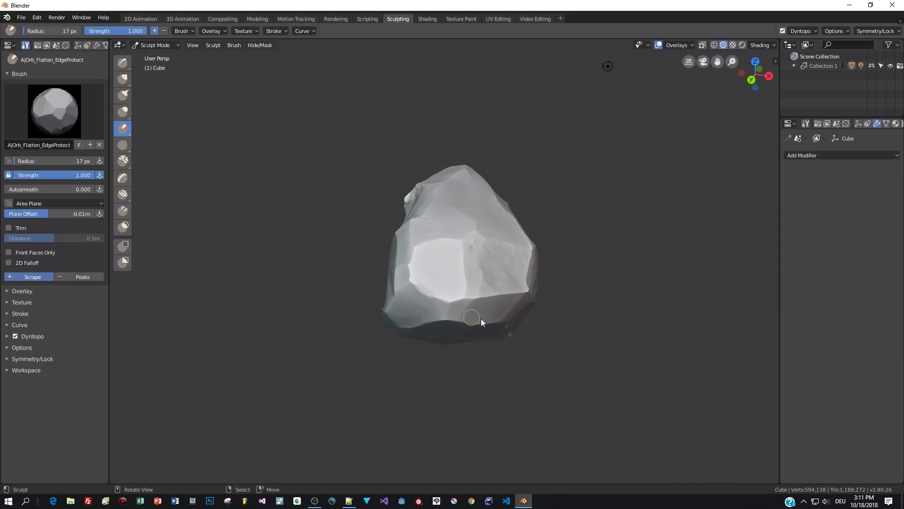
middle_click_drag(480, 318, 719, 277)
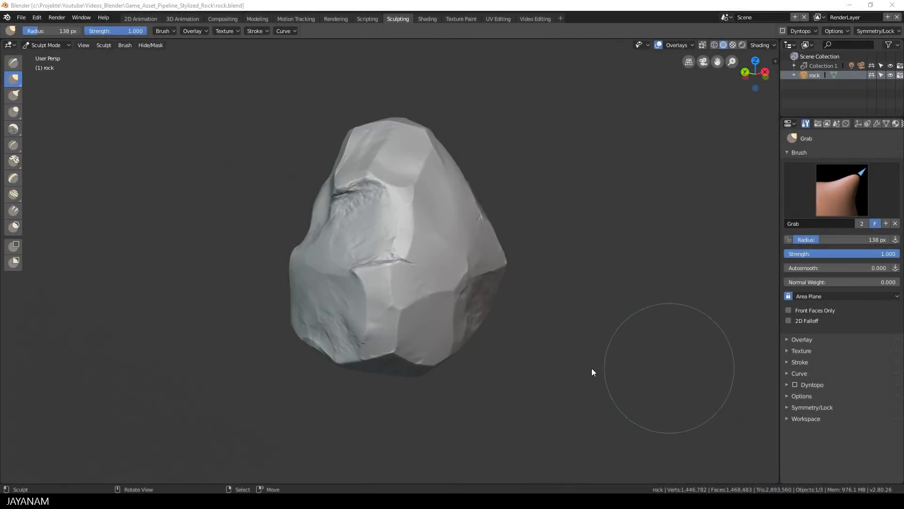
mouse_move(604, 339)
middle_mouse_down()
mouse_move(593, 342)
mouse_move(656, 338)
mouse_move(600, 346)
mouse_move(594, 283)
mouse_move(601, 254)
mouse_move(575, 324)
mouse_move(502, 343)
mouse_move(534, 342)
mouse_move(541, 332)
mouse_move(579, 345)
mouse_move(616, 340)
middle_mouse_up()
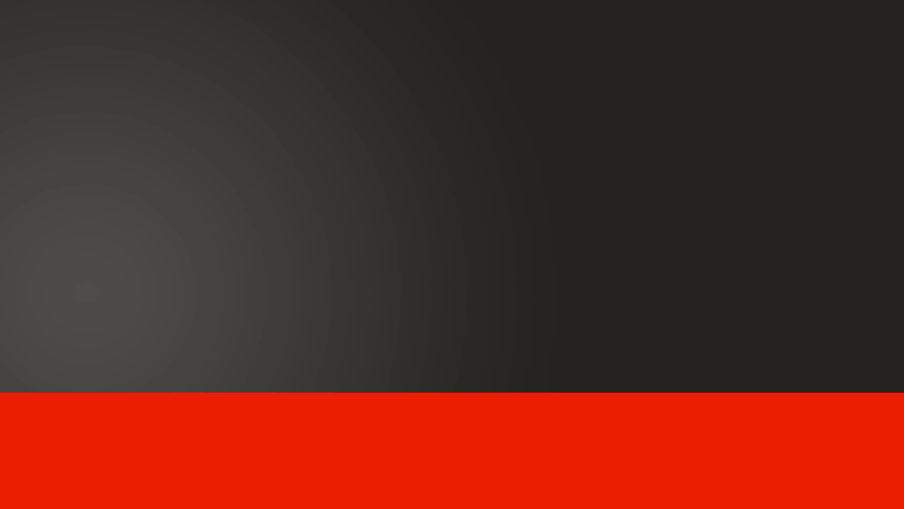